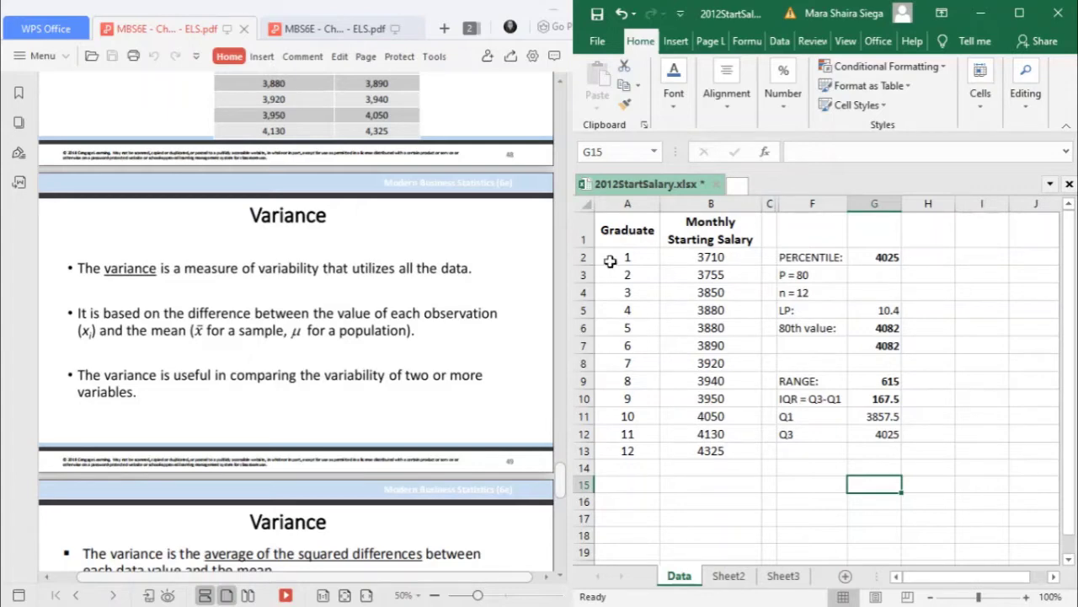
- Delete the old result columns F and G from beside the salary table
{"action": "left_click", "coordinate": [712, 260]}
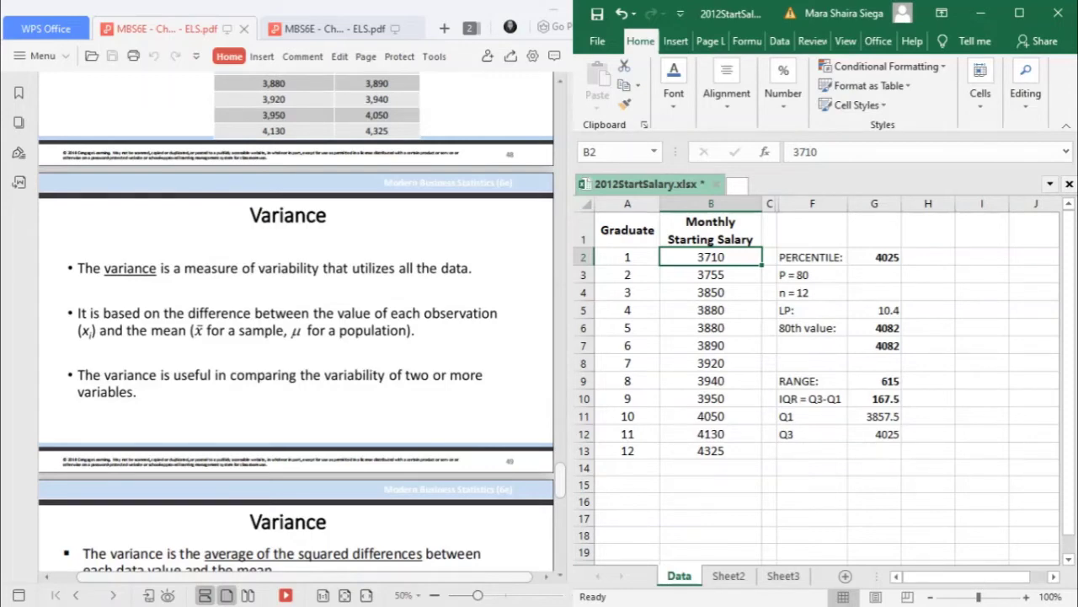
{"action": "scroll", "coordinate": [295, 320], "scroll_direction": "down", "scroll_amount": 3}
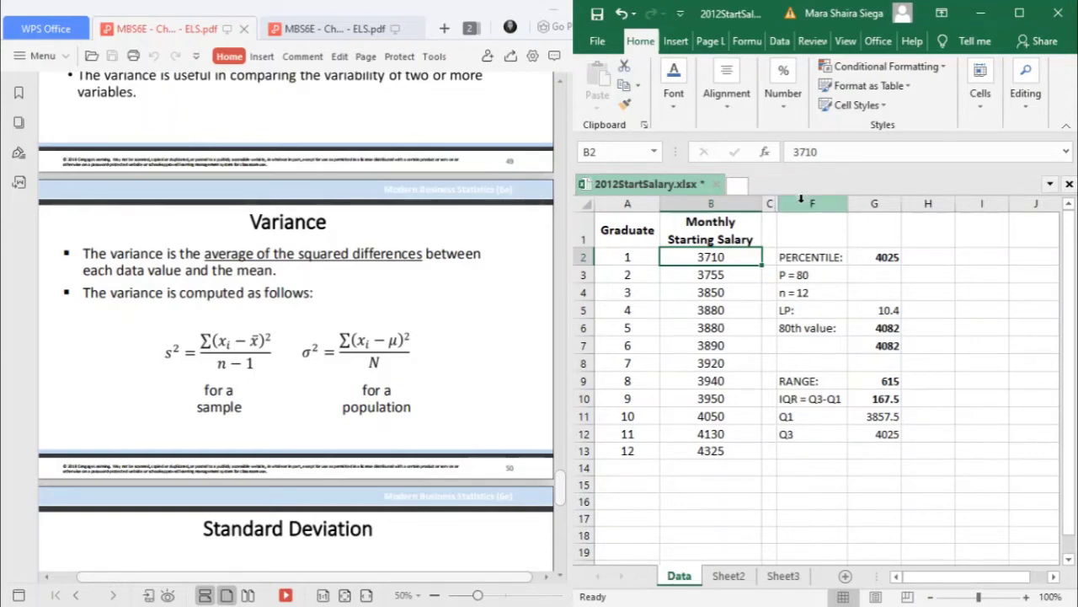
{"action": "left_click_drag", "start_coordinate": [800, 199], "coordinate": [869, 204]}
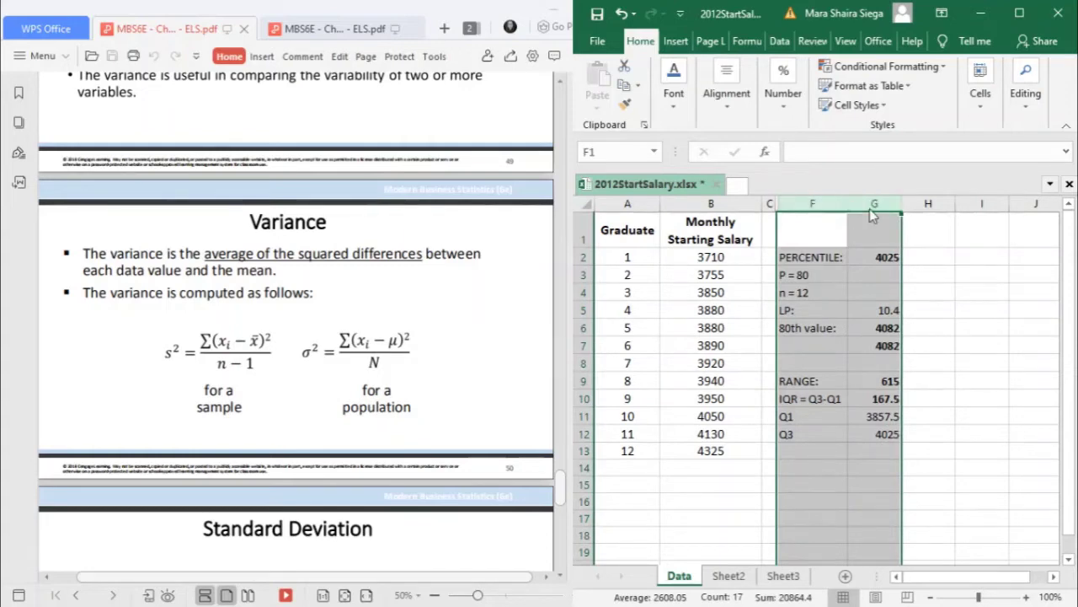
{"action": "key", "text": "ctrl+minus"}
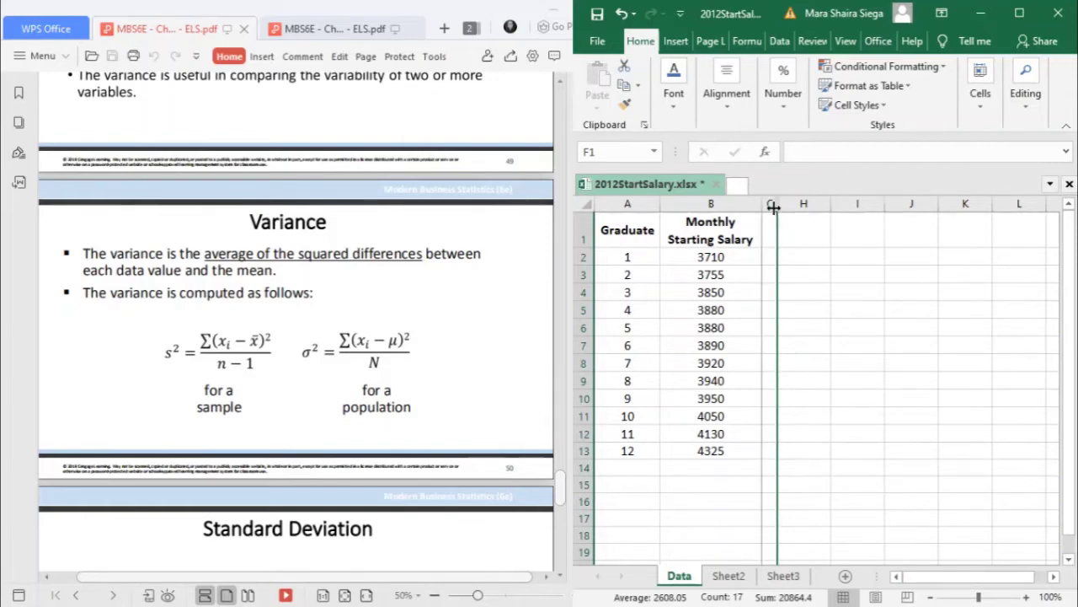
- Narrow column C and check cells around the Graduate and salary table
{"action": "mouse_move", "coordinate": [774, 207]}
{"action": "left_mouse_down"}
{"action": "mouse_move", "coordinate": [801, 209]}
{"action": "mouse_move", "coordinate": [769, 207]}
{"action": "left_mouse_up"}
{"action": "left_click", "coordinate": [800, 238]}
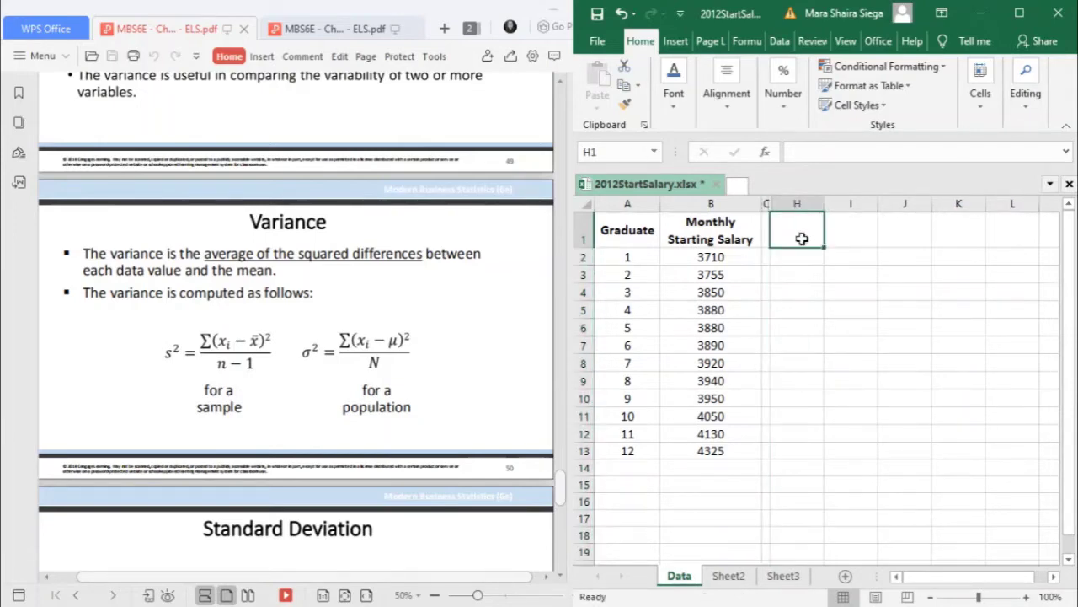
{"action": "left_click", "coordinate": [723, 260]}
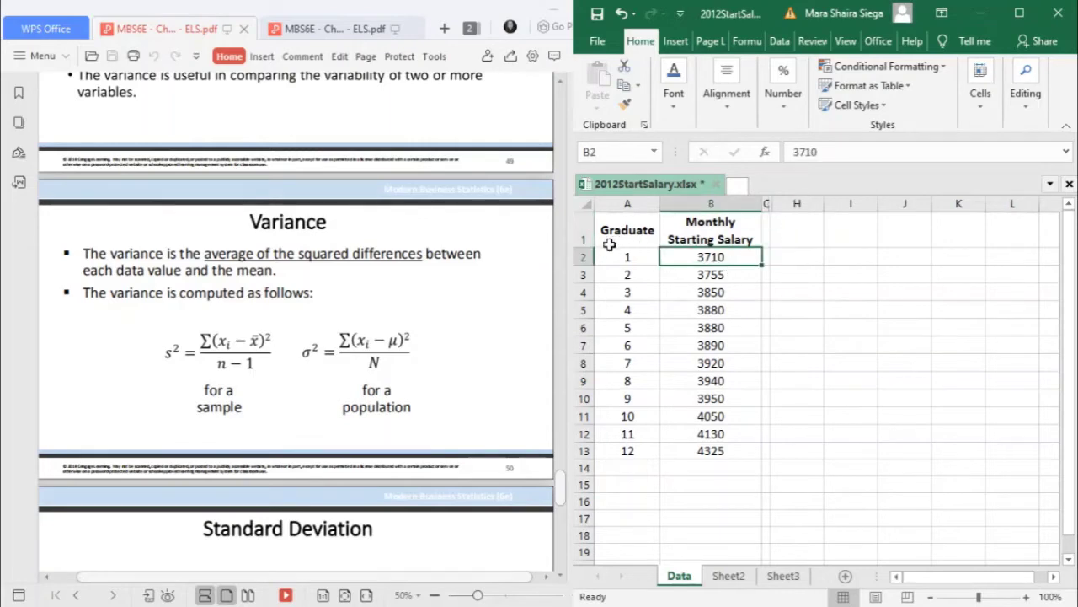
{"action": "left_click", "coordinate": [575, 239]}
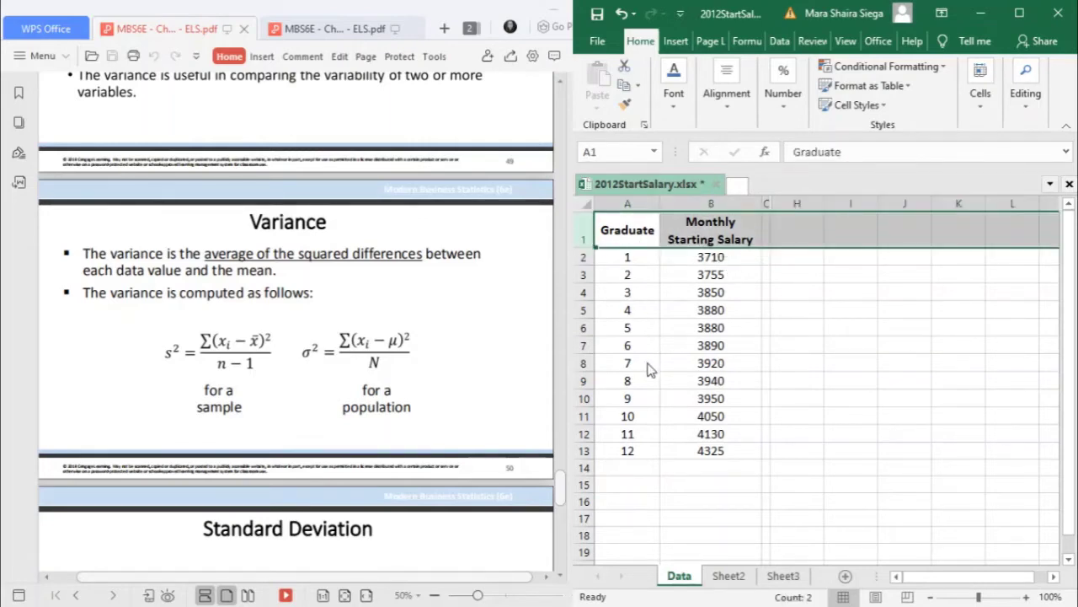
- Insert a blank top row, label B1 'x' and H1 'MEAN'
{"action": "key", "text": "ctrl+shift+plus"}
{"action": "left_click", "coordinate": [707, 220]}
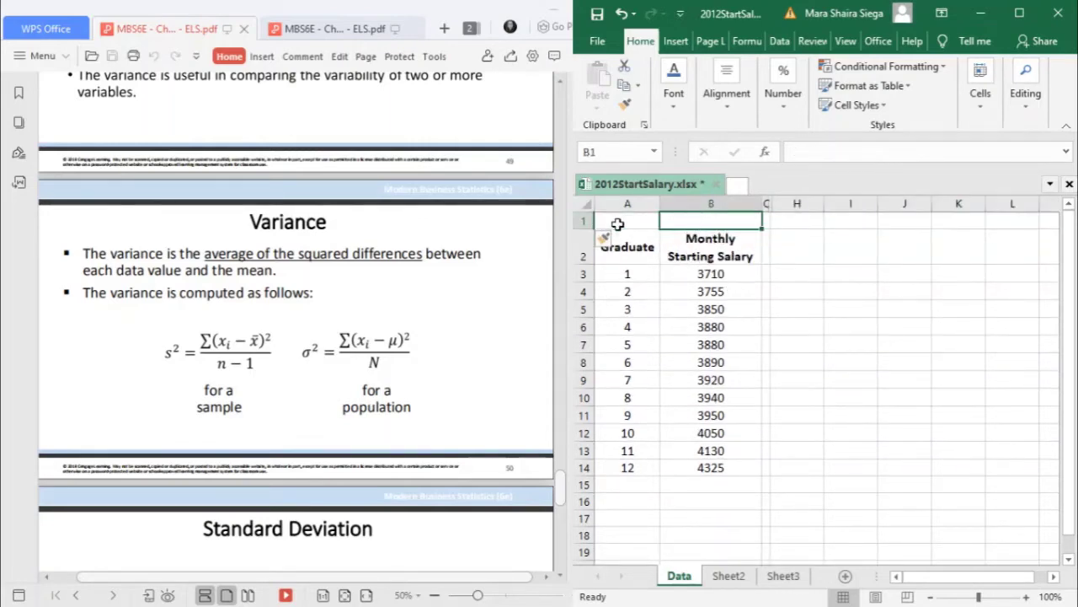
{"action": "left_click", "coordinate": [579, 221]}
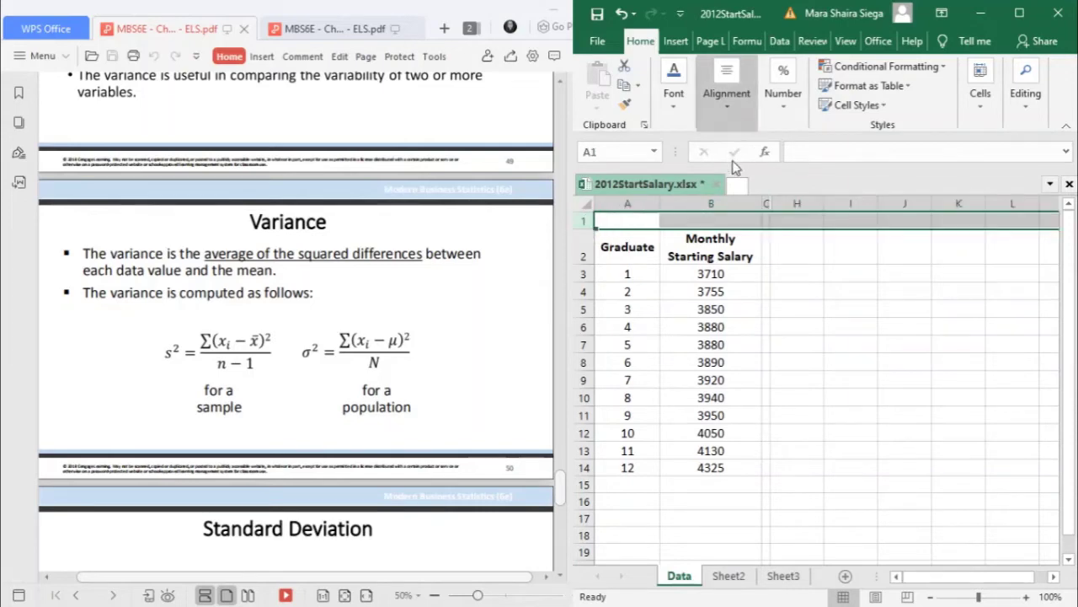
{"action": "left_click", "coordinate": [728, 219]}
{"action": "type", "text": "x"}
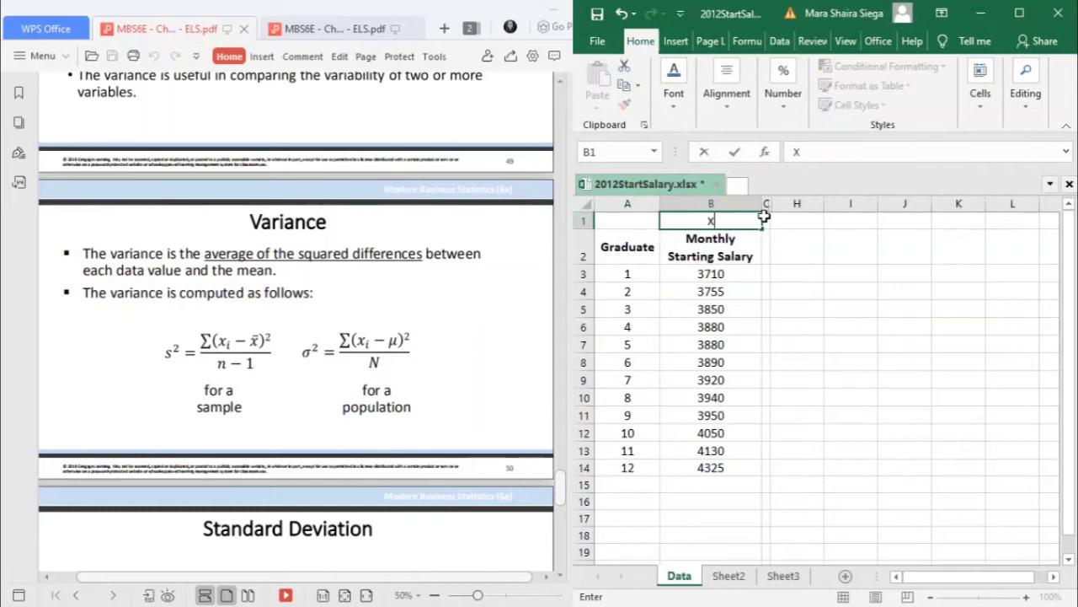
{"action": "left_click", "coordinate": [809, 224]}
{"action": "type", "text": "MEAN"}
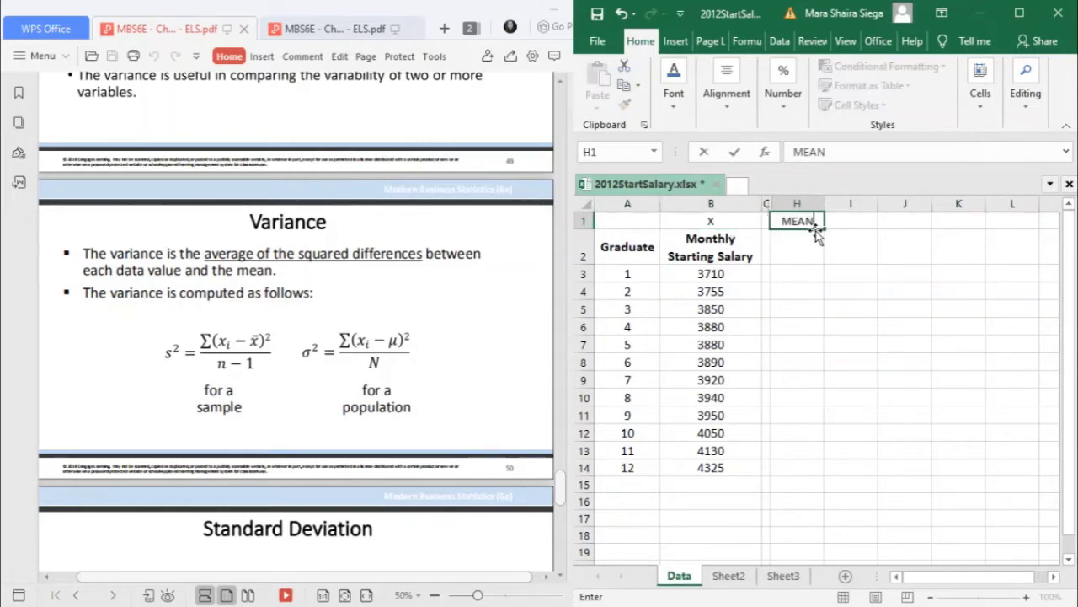
{"action": "left_click", "coordinate": [797, 239]}
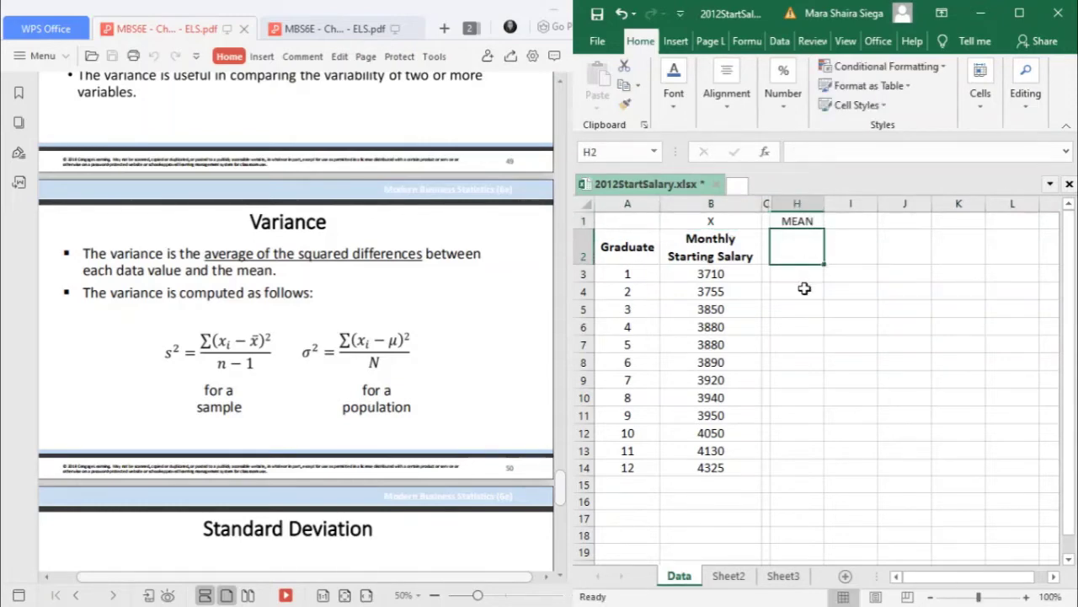
- Enter =AVERAGE(B3:B14) in H2, giving 3940, and centre column H
{"action": "left_click", "coordinate": [804, 272]}
{"action": "left_click", "coordinate": [805, 247]}
{"action": "type", "text": "="}
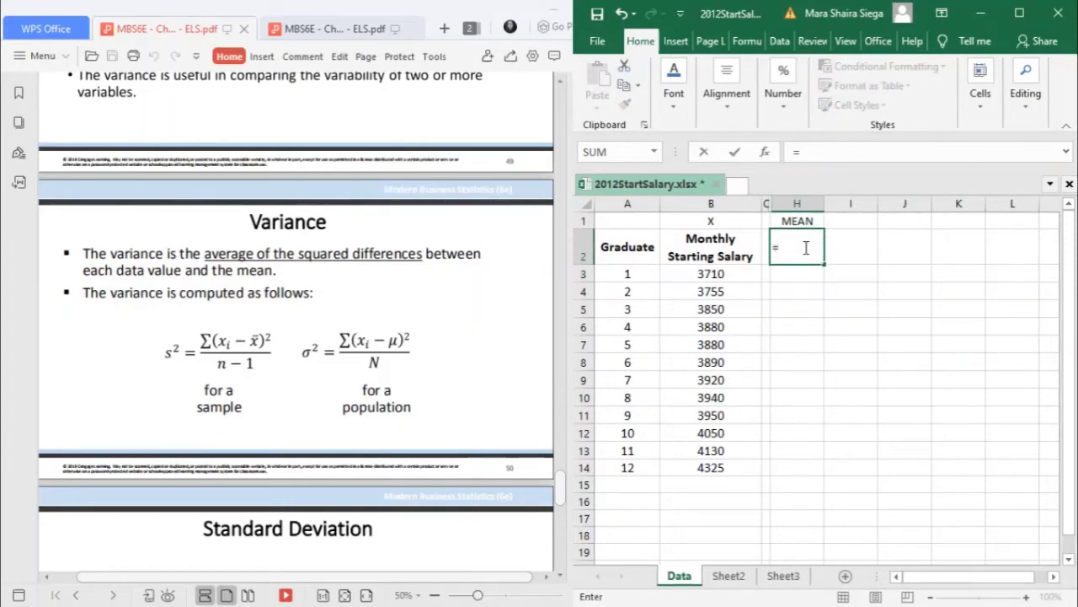
{"action": "type", "text": "AVERAGE("}
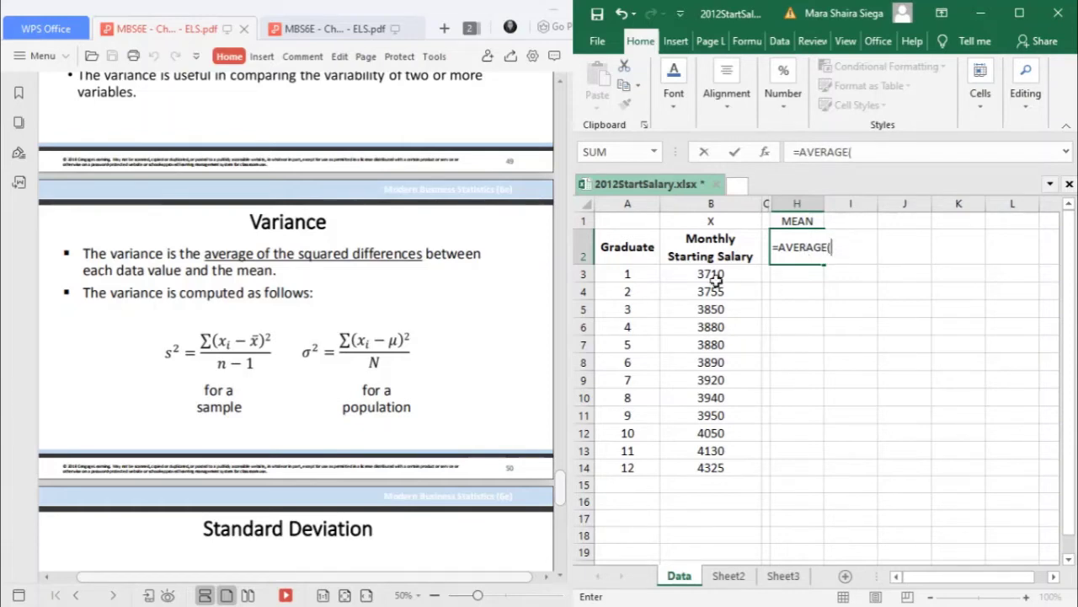
{"action": "left_click_drag", "start_coordinate": [716, 278], "coordinate": [730, 452]}
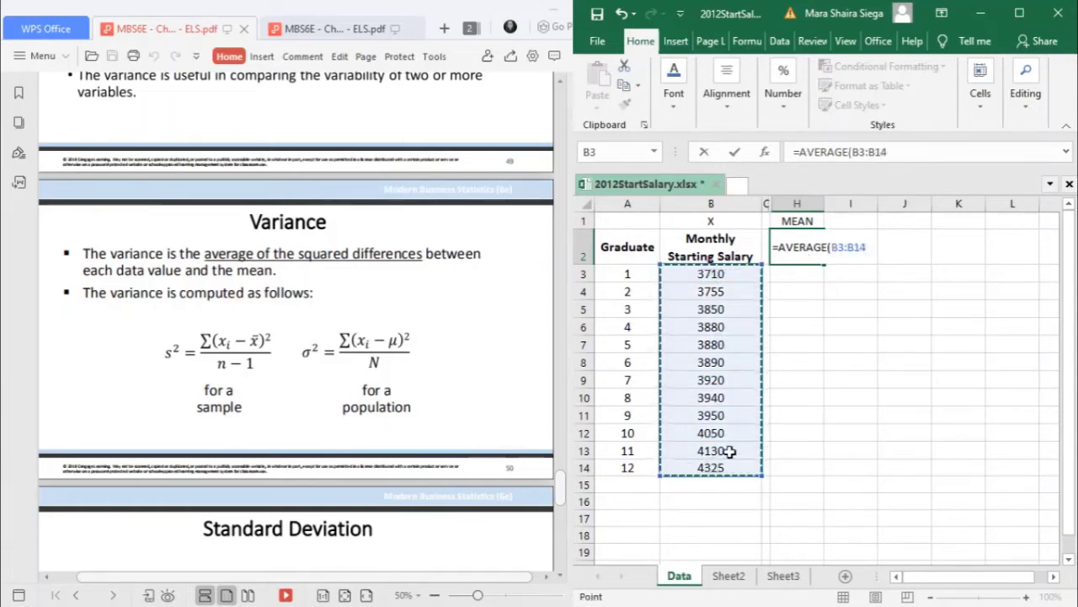
{"action": "key", "text": "Return"}
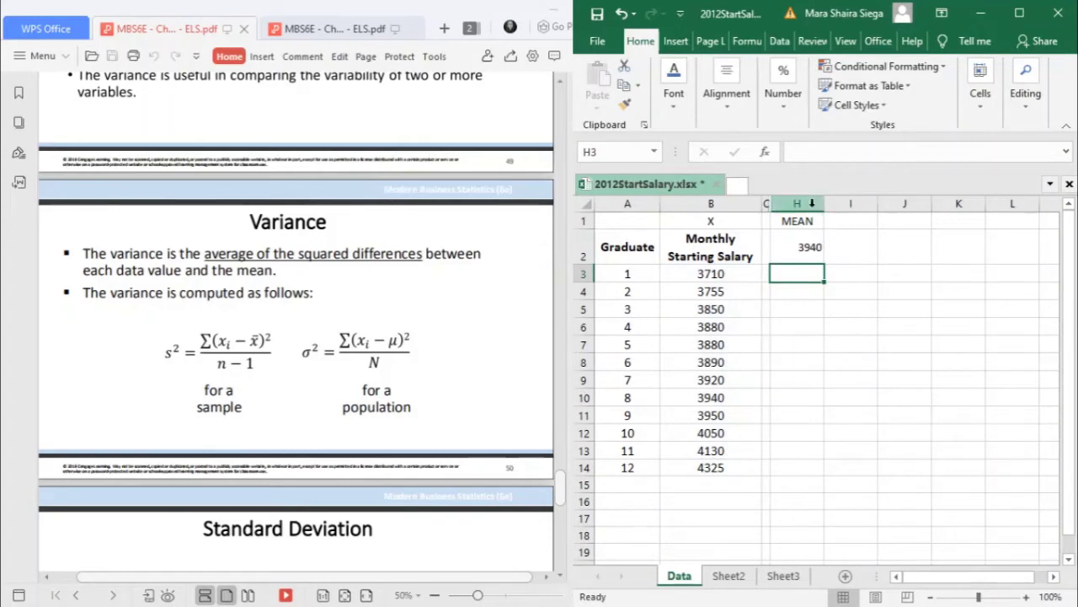
{"action": "left_click", "coordinate": [811, 203]}
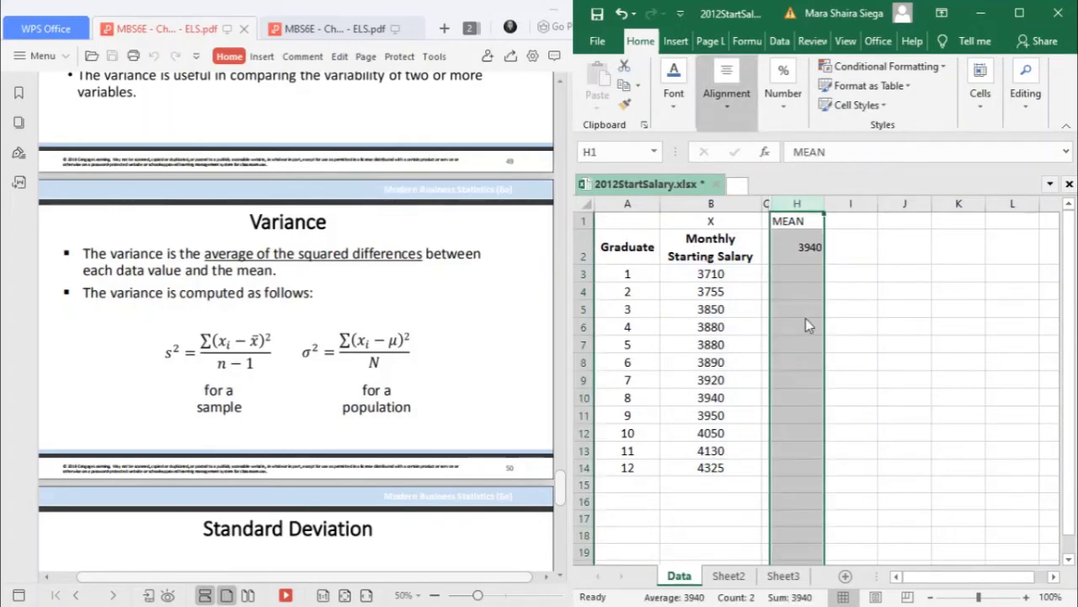
{"action": "left_click", "coordinate": [734, 173]}
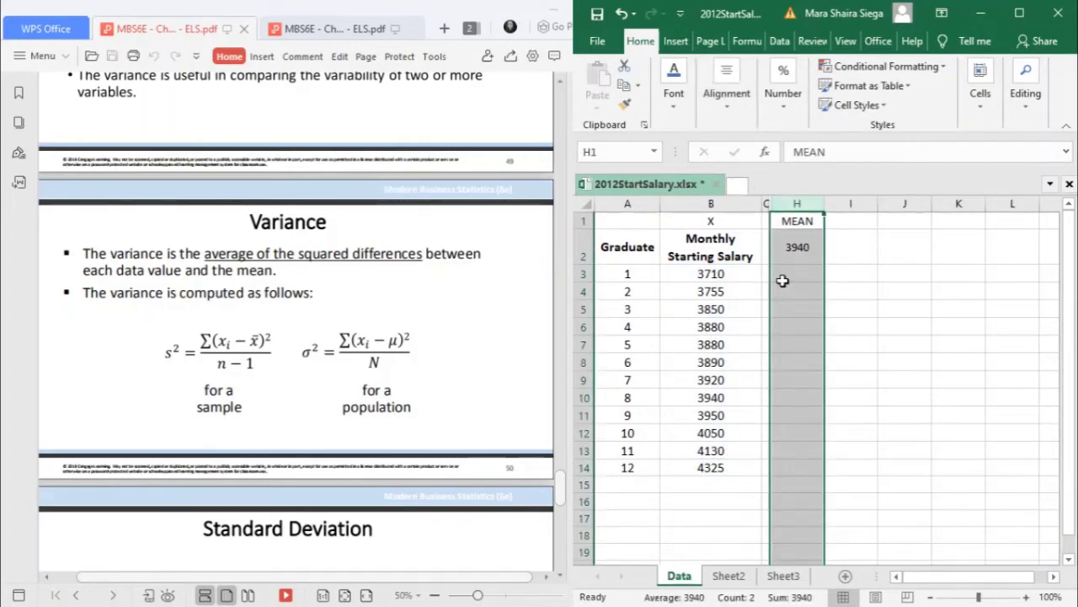
{"action": "left_click", "coordinate": [792, 251]}
- Try filling and pasting the mean formula into H3:H14, then undo both attempts
{"action": "left_click_drag", "start_coordinate": [824, 265], "coordinate": [819, 469]}
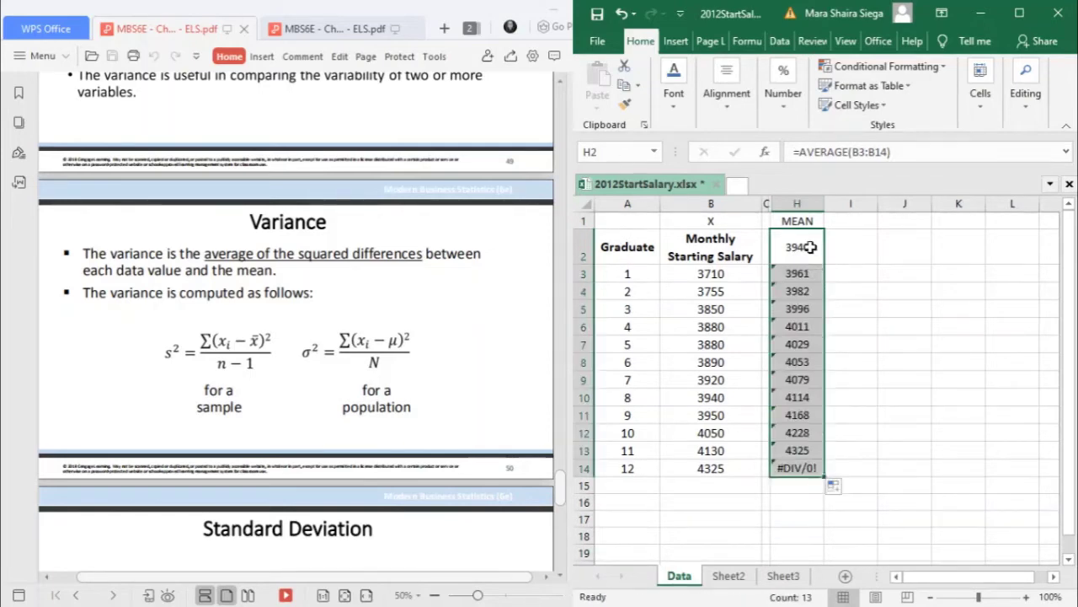
{"action": "left_click", "coordinate": [840, 333]}
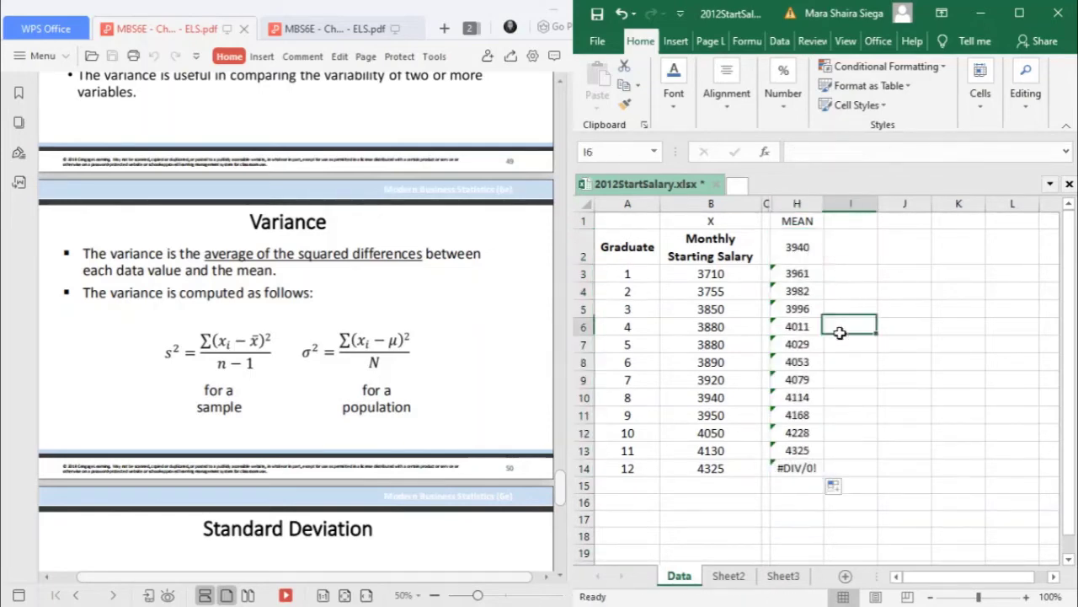
{"action": "key", "text": "ctrl+z"}
{"action": "key", "text": "ctrl+c"}
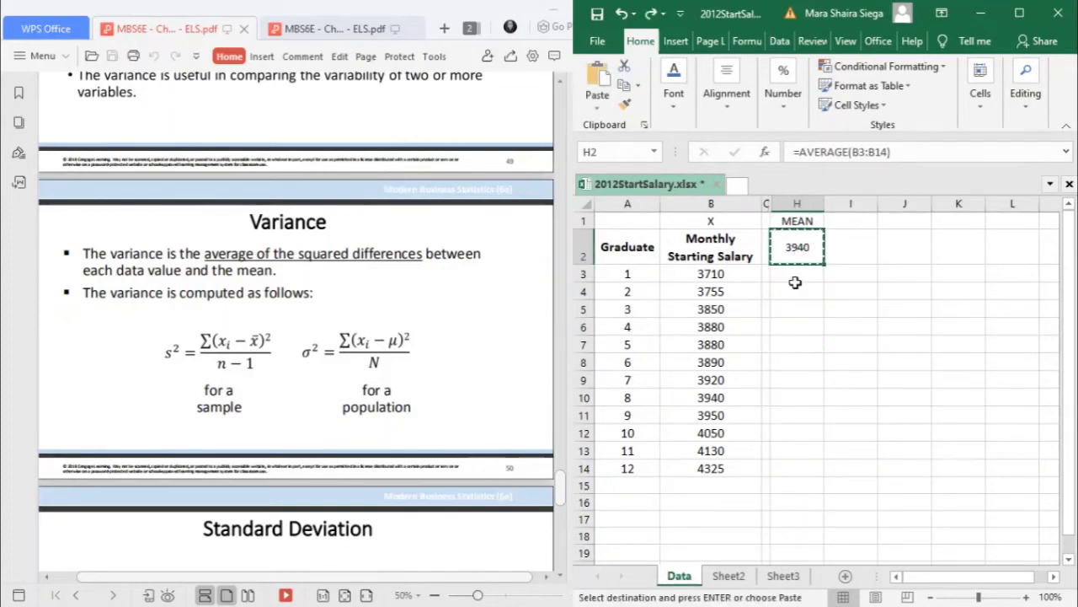
{"action": "left_click_drag", "start_coordinate": [795, 282], "coordinate": [797, 465]}
{"action": "key", "text": "ctrl+v"}
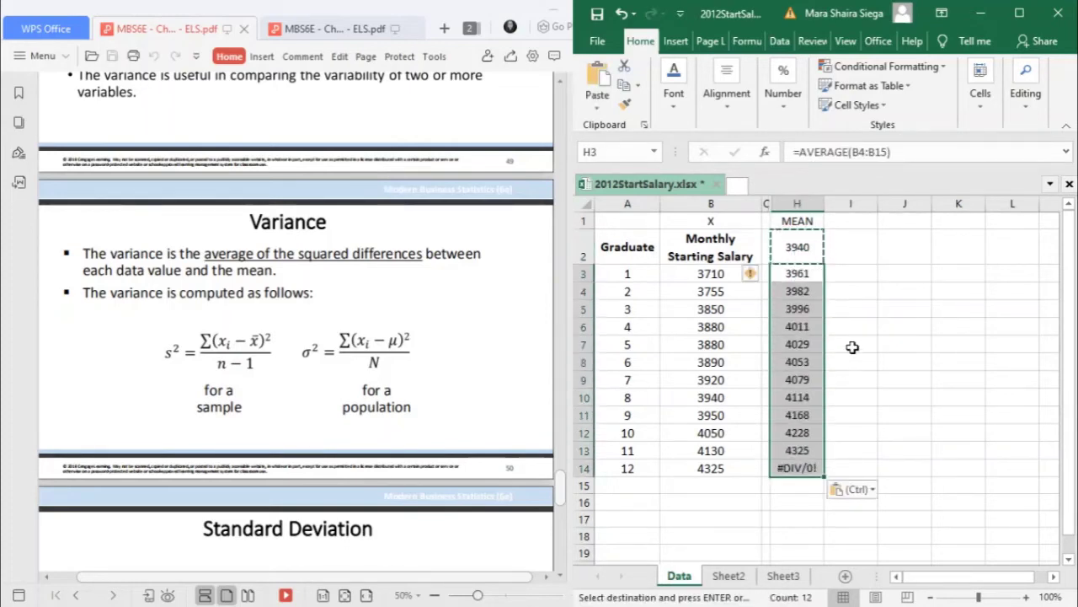
{"action": "left_click", "coordinate": [813, 274]}
{"action": "left_click", "coordinate": [813, 292]}
{"action": "left_click", "coordinate": [812, 330]}
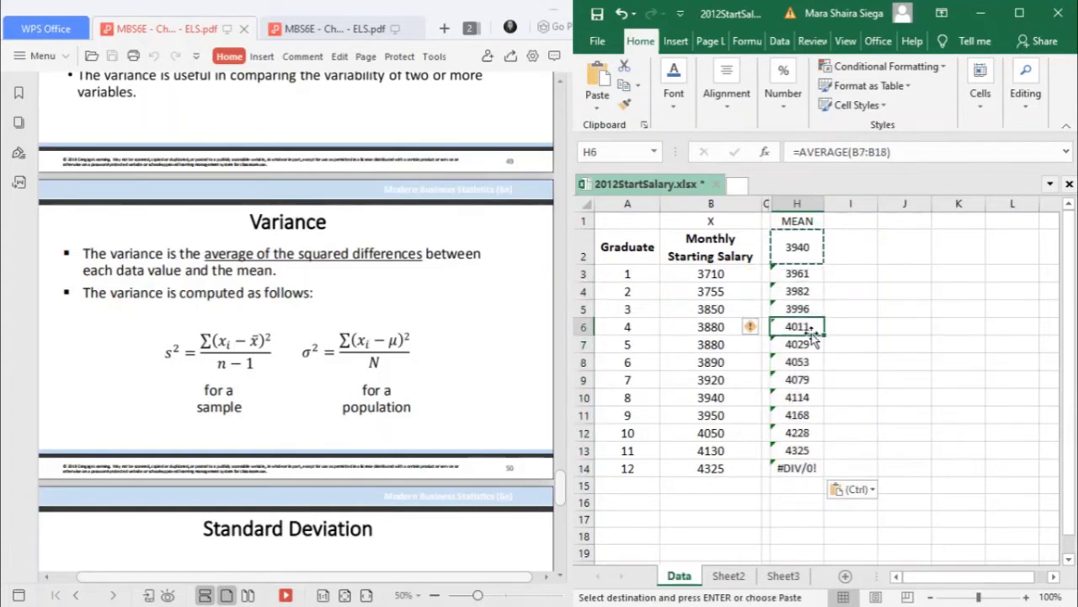
{"action": "left_click", "coordinate": [803, 258]}
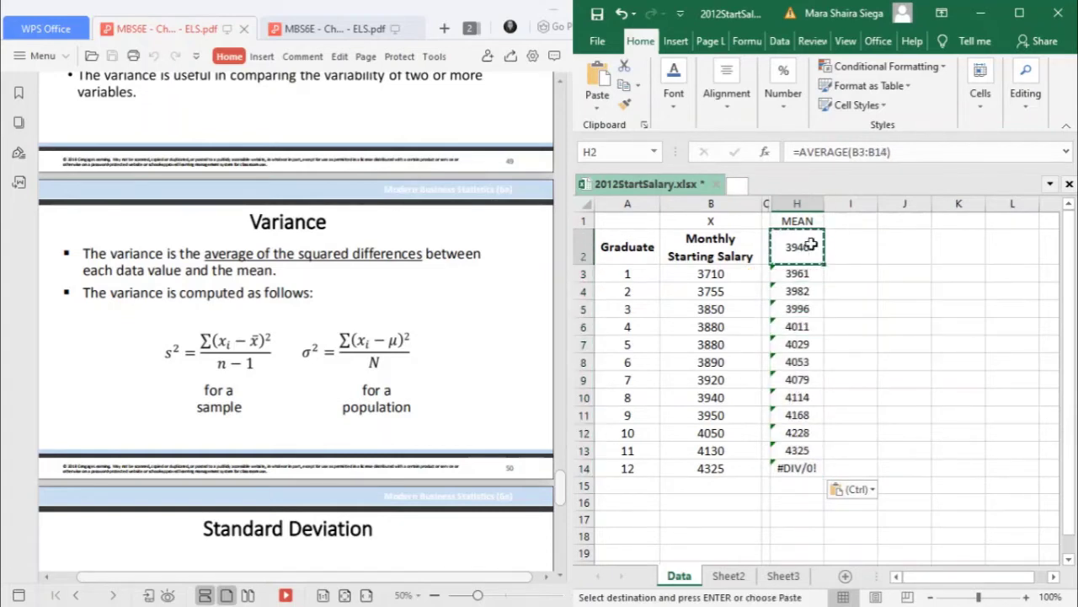
{"action": "key", "text": "ctrl+z"}
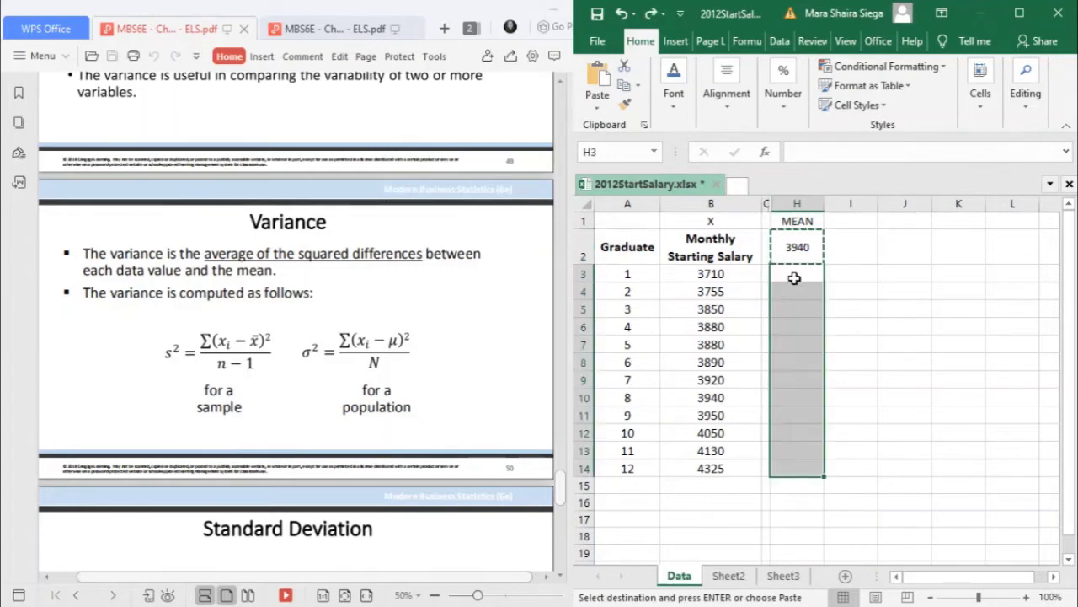
{"action": "left_click", "coordinate": [794, 278]}
{"action": "left_click", "coordinate": [796, 246]}
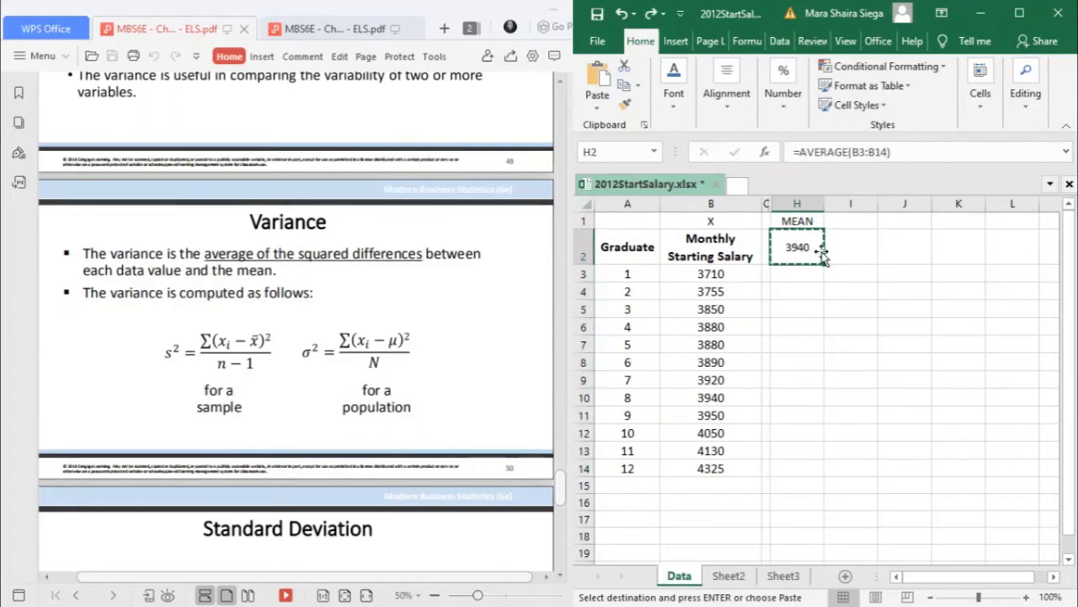
- Enter 3940 in H3 and fill it down to H14
{"action": "left_click", "coordinate": [800, 273]}
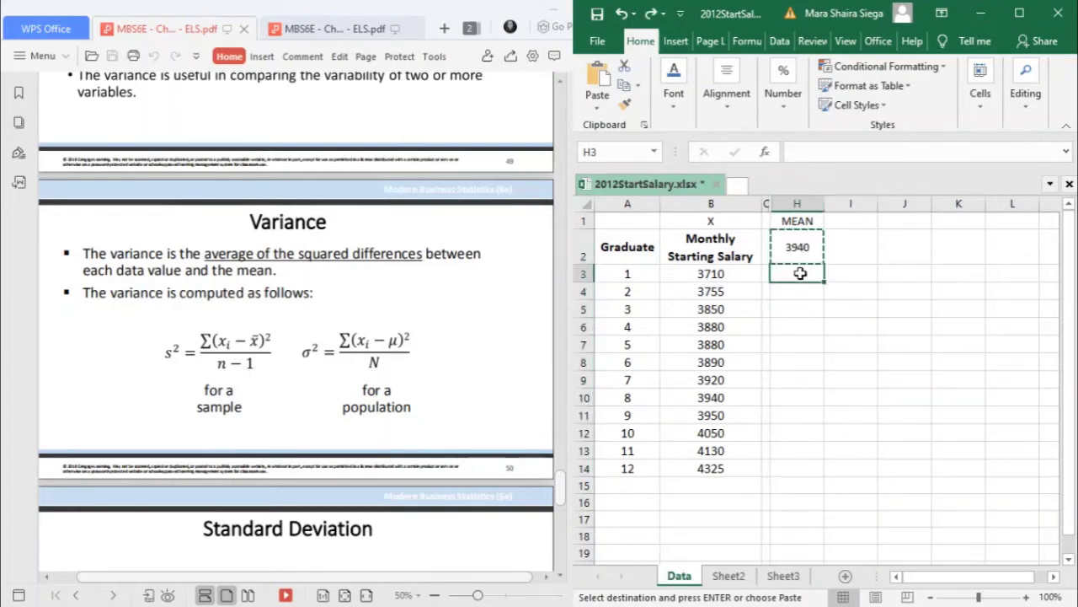
{"action": "type", "text": "3940"}
{"action": "key", "text": "Return"}
{"action": "left_click", "coordinate": [816, 271]}
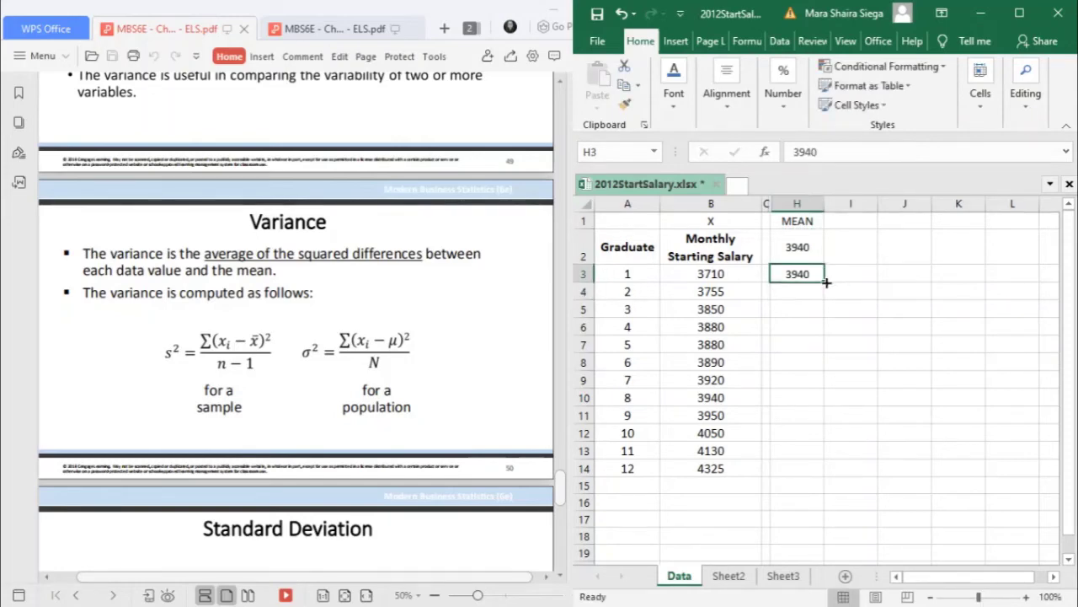
{"action": "left_click_drag", "start_coordinate": [826, 283], "coordinate": [821, 472]}
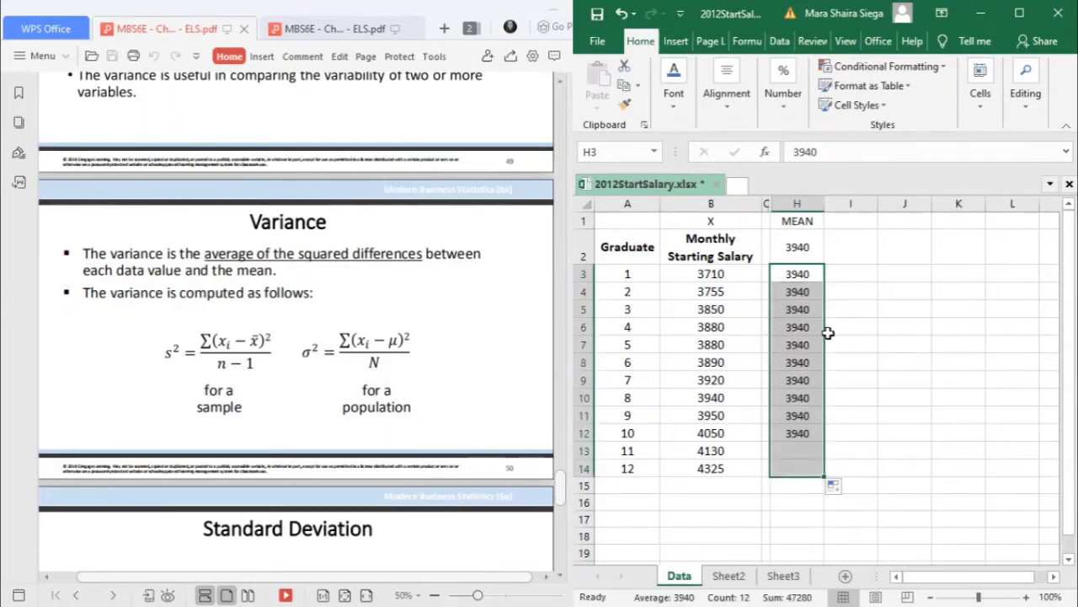
{"action": "left_click", "coordinate": [828, 331]}
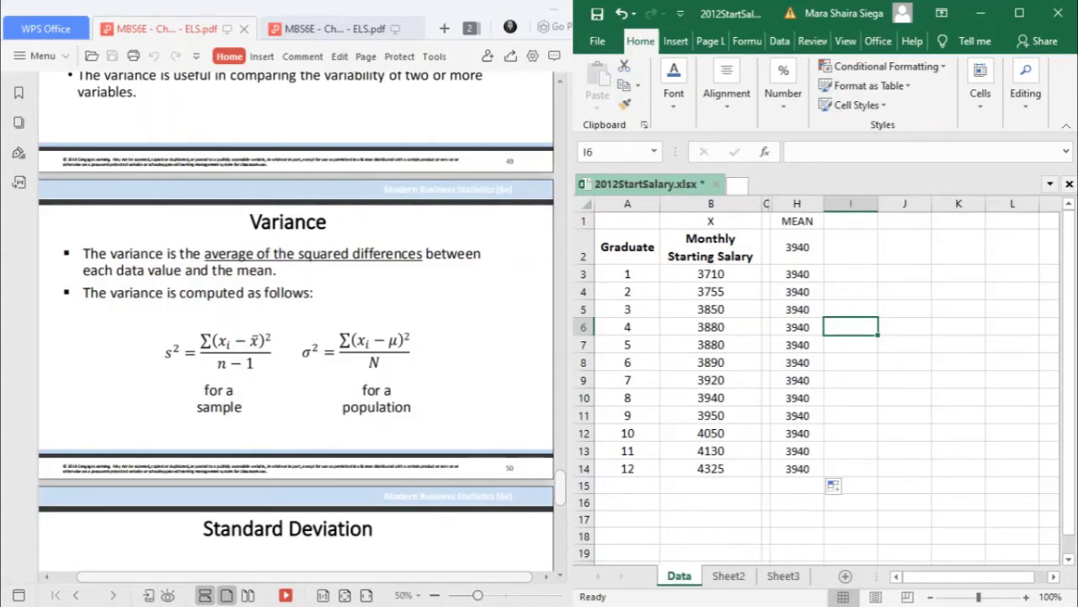
- Type an X-MEAN header in I1 and narrow columns A and B
{"action": "left_click", "coordinate": [858, 222]}
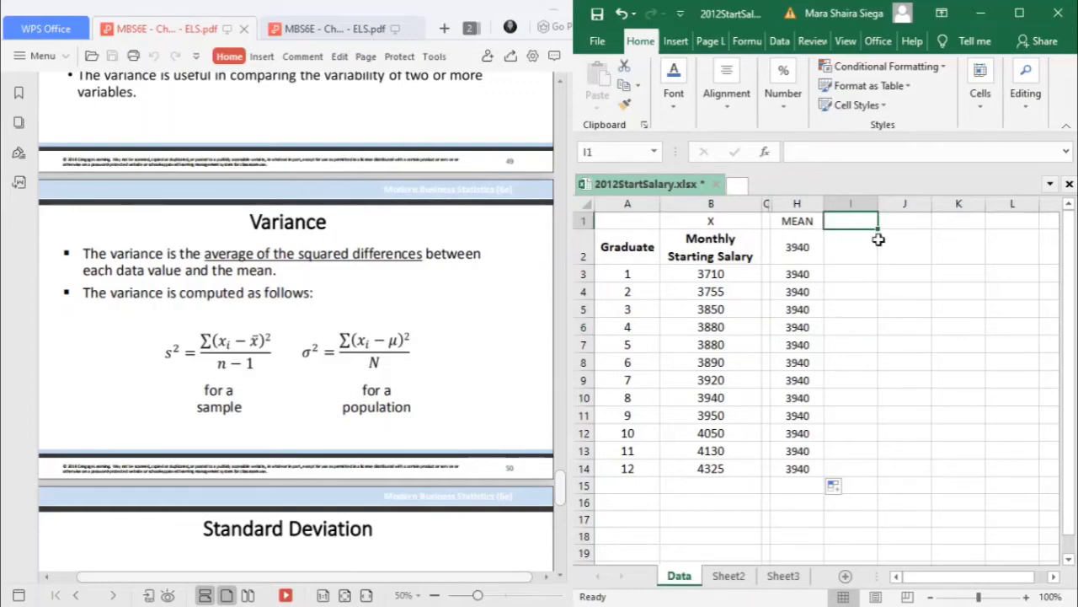
{"action": "type", "text": "X"}
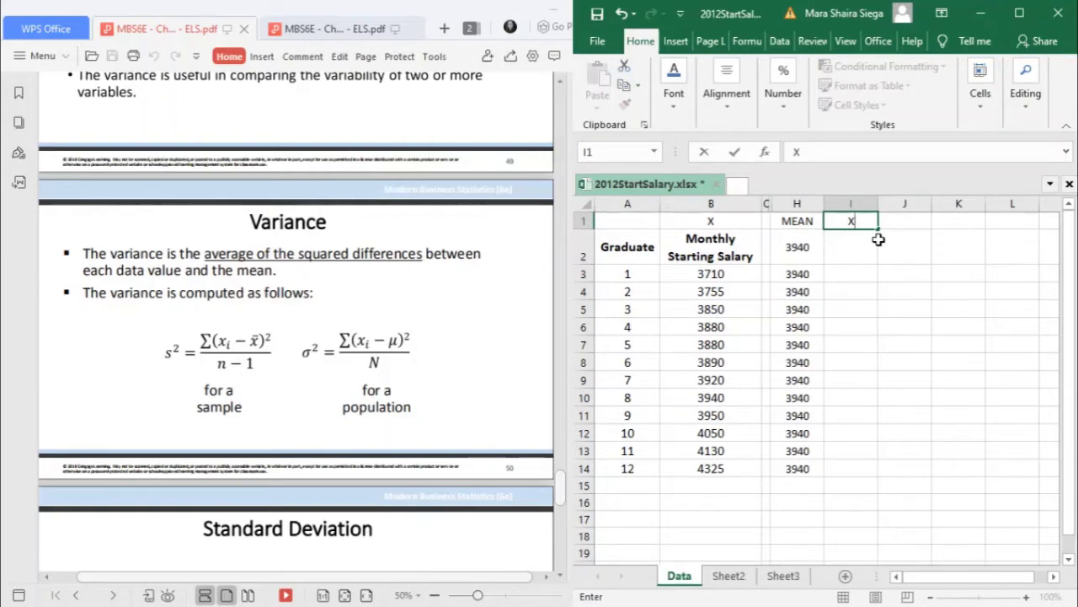
{"action": "type", "text": "-MEAN"}
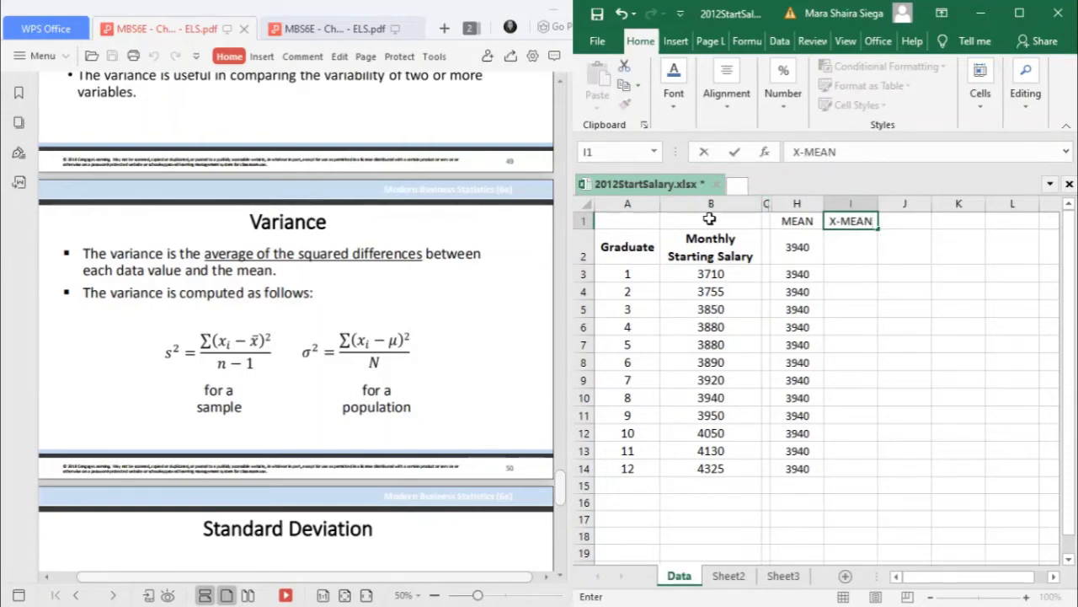
{"action": "left_click", "coordinate": [710, 221]}
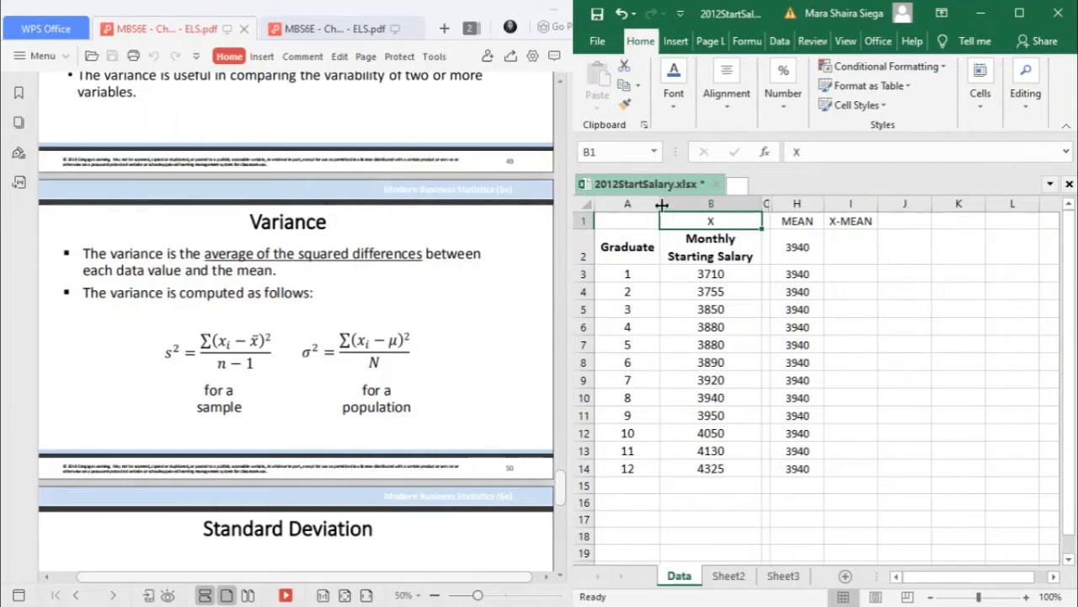
{"action": "left_click_drag", "start_coordinate": [660, 204], "coordinate": [639, 204]}
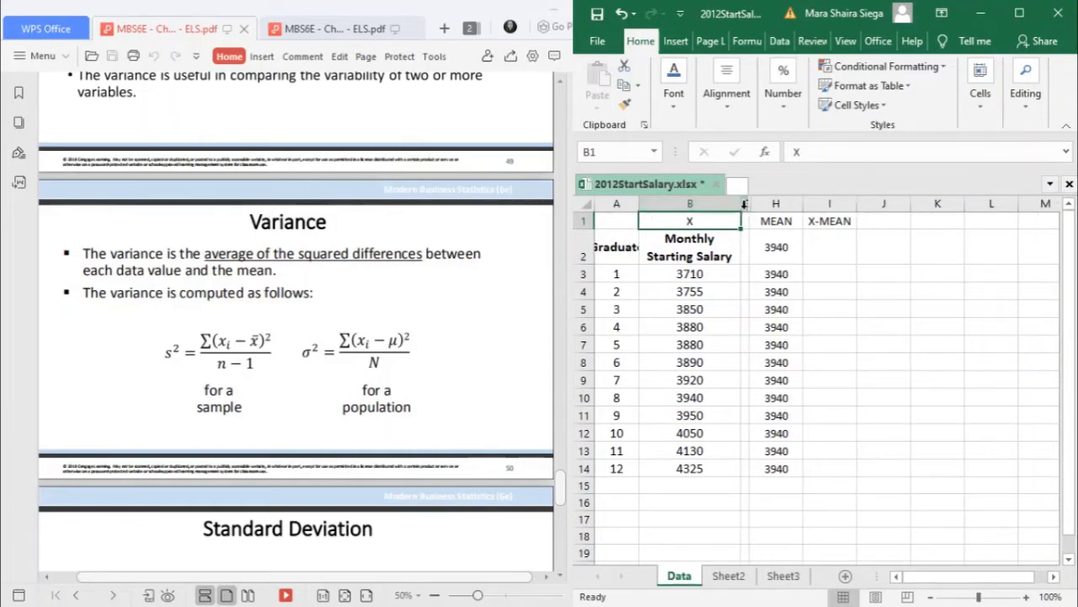
{"action": "left_click_drag", "start_coordinate": [741, 205], "coordinate": [715, 205]}
- Move the MEAN header from H1 to H2 and copy X-MEAN for I2
{"action": "left_click", "coordinate": [806, 250]}
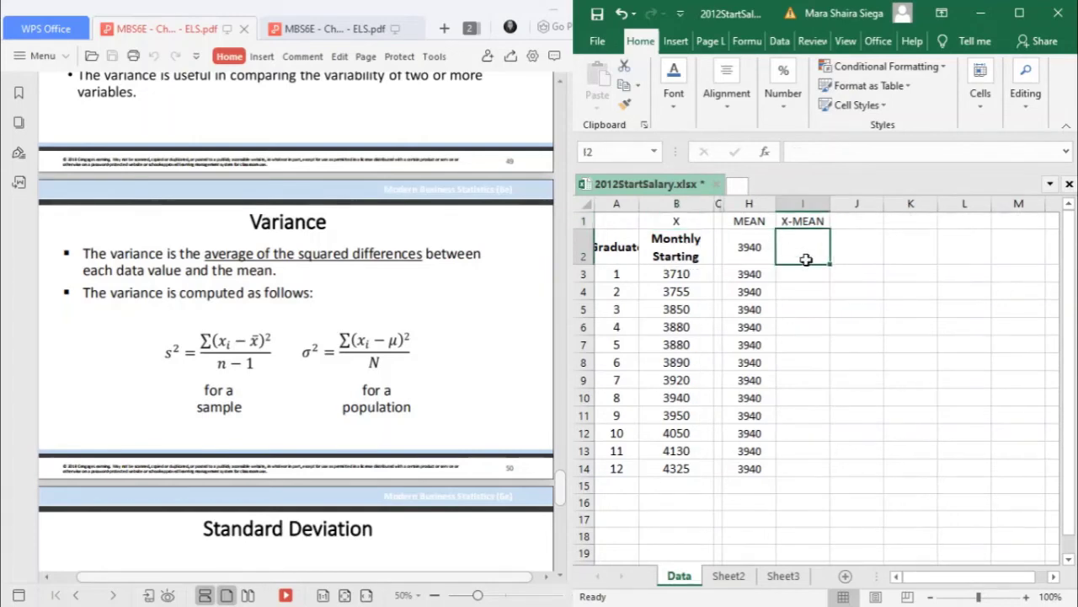
{"action": "left_click", "coordinate": [749, 221]}
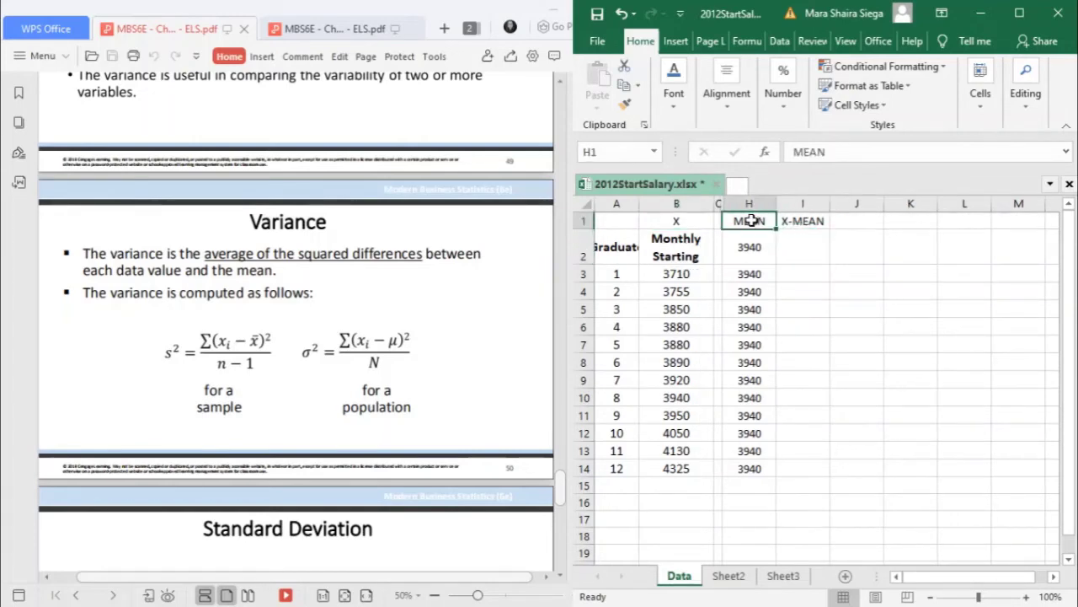
{"action": "key", "text": "ctrl+c"}
{"action": "left_click", "coordinate": [749, 246]}
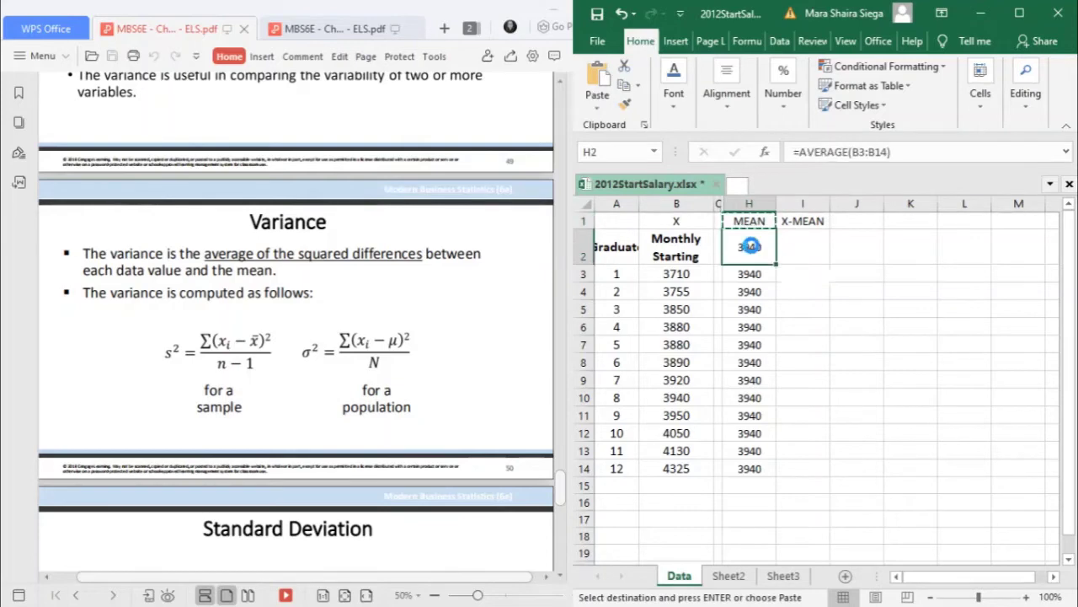
{"action": "key", "text": "ctrl+v"}
{"action": "left_click", "coordinate": [765, 224]}
{"action": "key", "text": "Delete"}
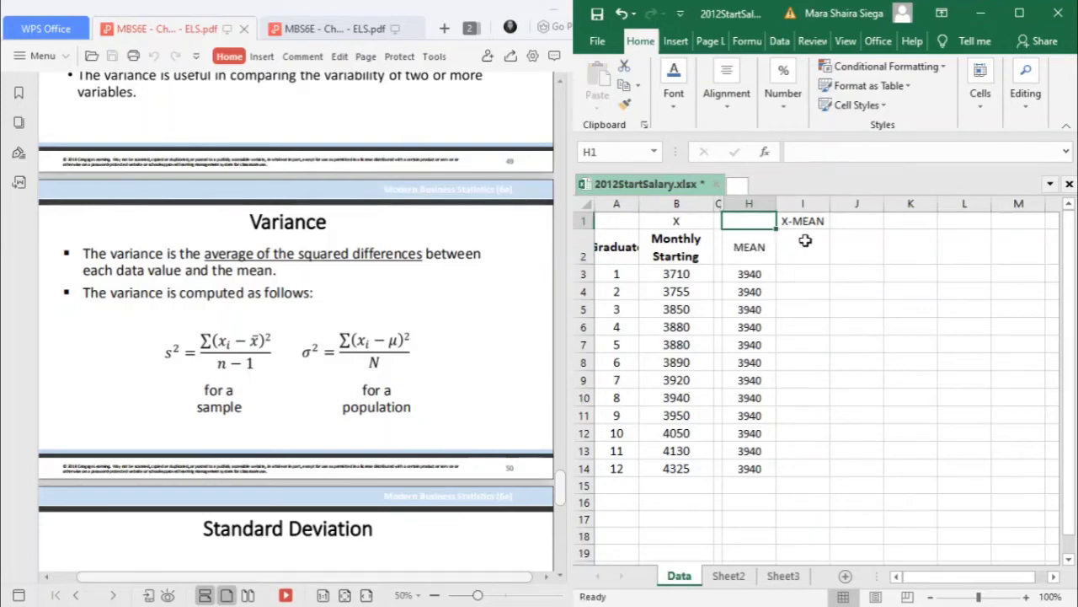
{"action": "left_click", "coordinate": [805, 221]}
{"action": "key", "text": "ctrl+c"}
{"action": "left_click", "coordinate": [802, 247]}
- Paste X-MEAN into I2, clear I1, and fill =B3-H3 from I3 down to I14
{"action": "key", "text": "ctrl+v"}
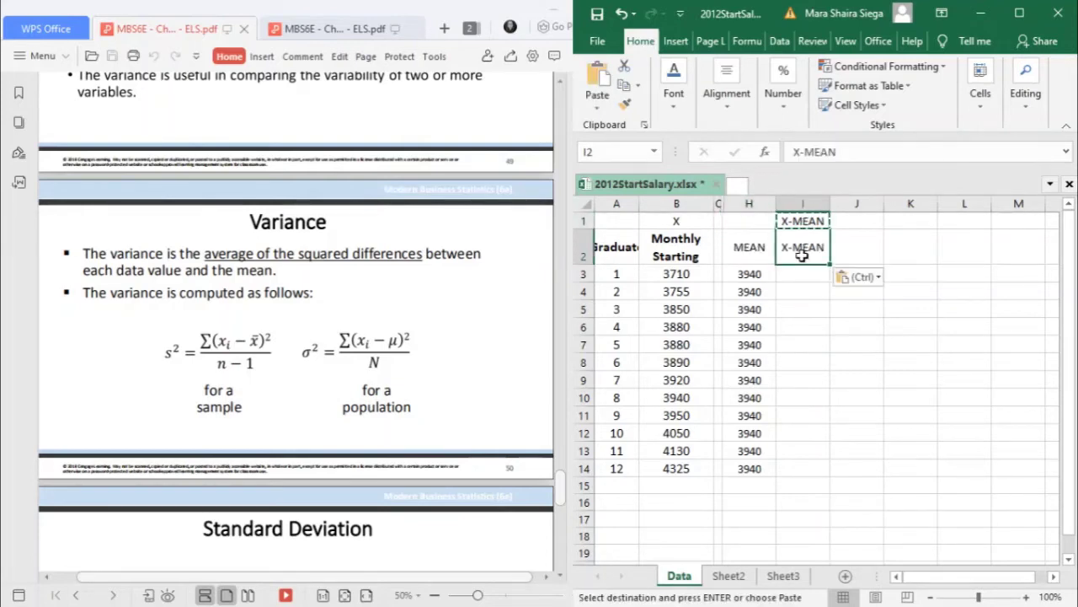
{"action": "key", "text": "Delete"}
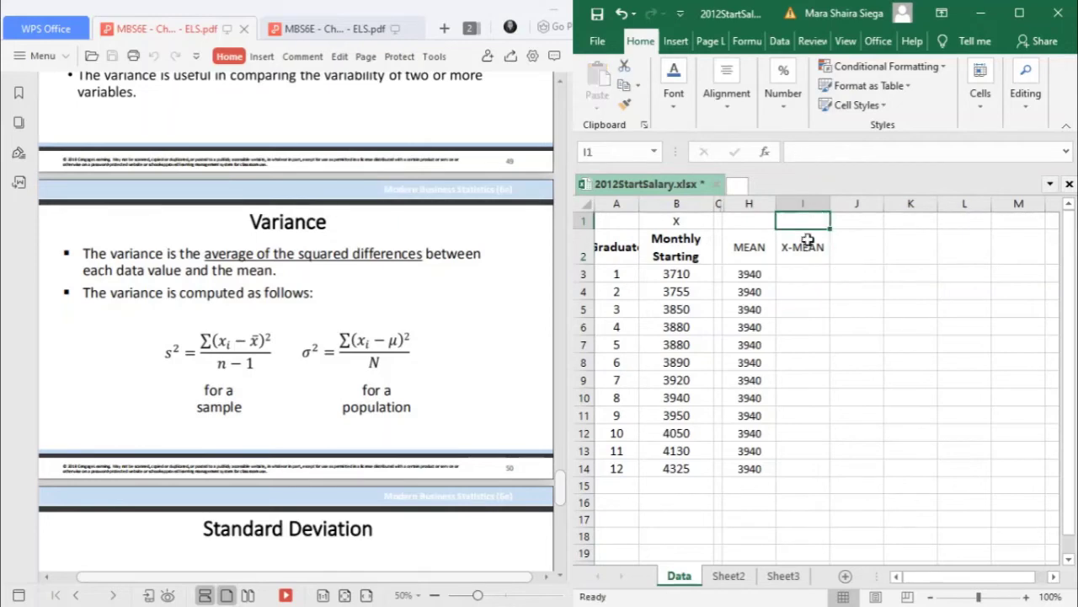
{"action": "left_click", "coordinate": [809, 278]}
{"action": "type", "text": "="}
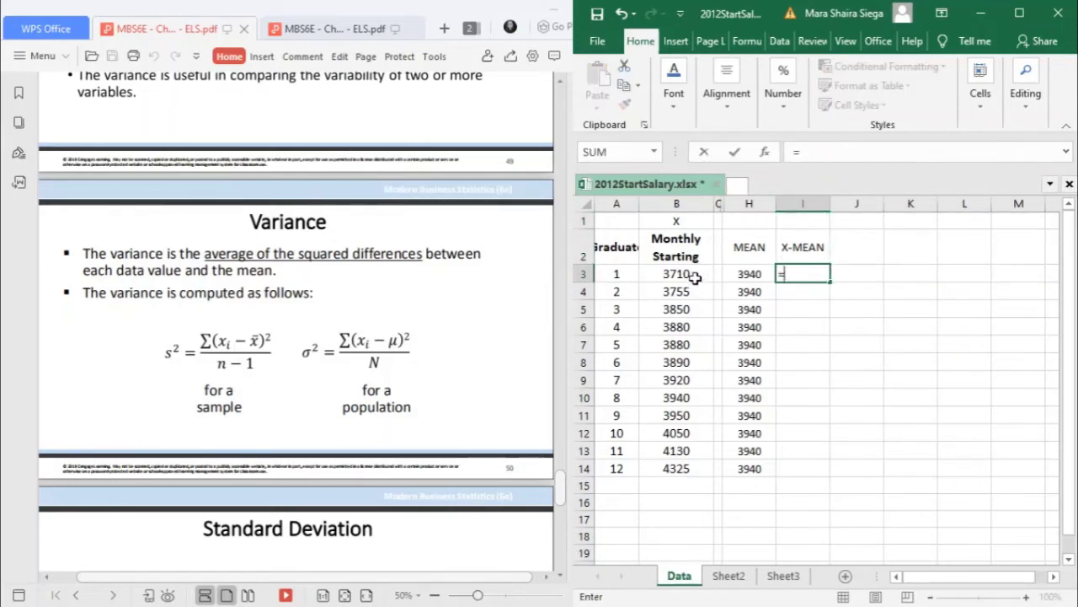
{"action": "left_click", "coordinate": [696, 278]}
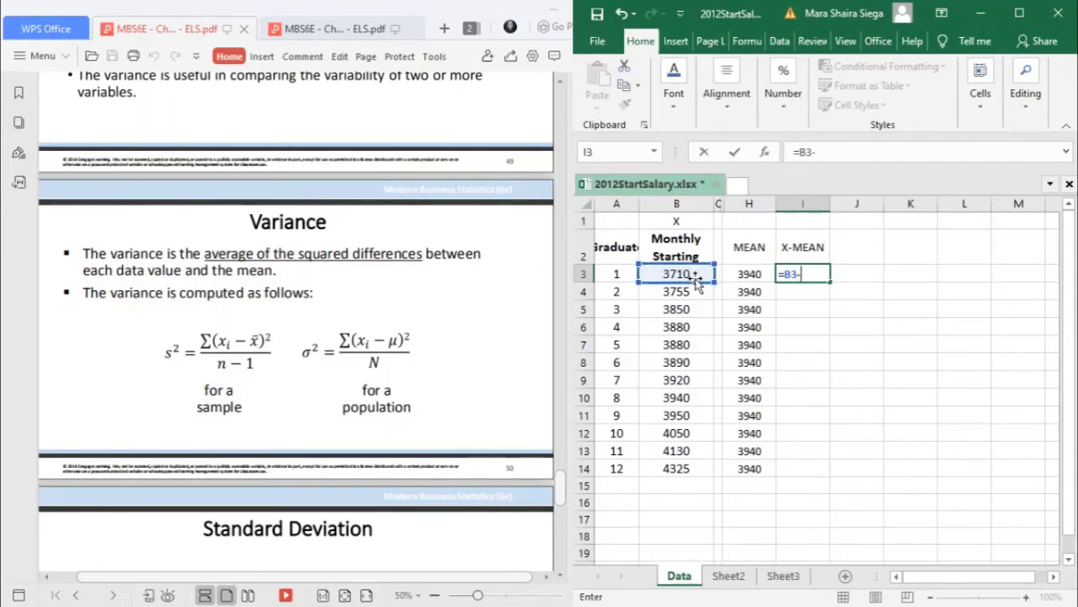
{"action": "type", "text": "-"}
{"action": "left_click", "coordinate": [753, 283]}
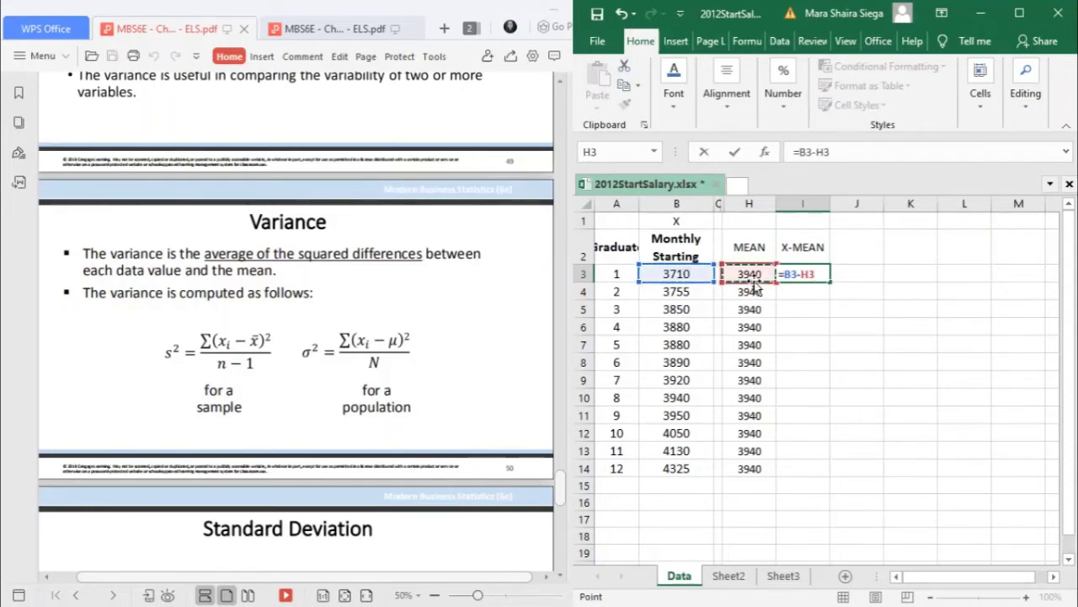
{"action": "key", "text": "Return"}
{"action": "left_click", "coordinate": [796, 272]}
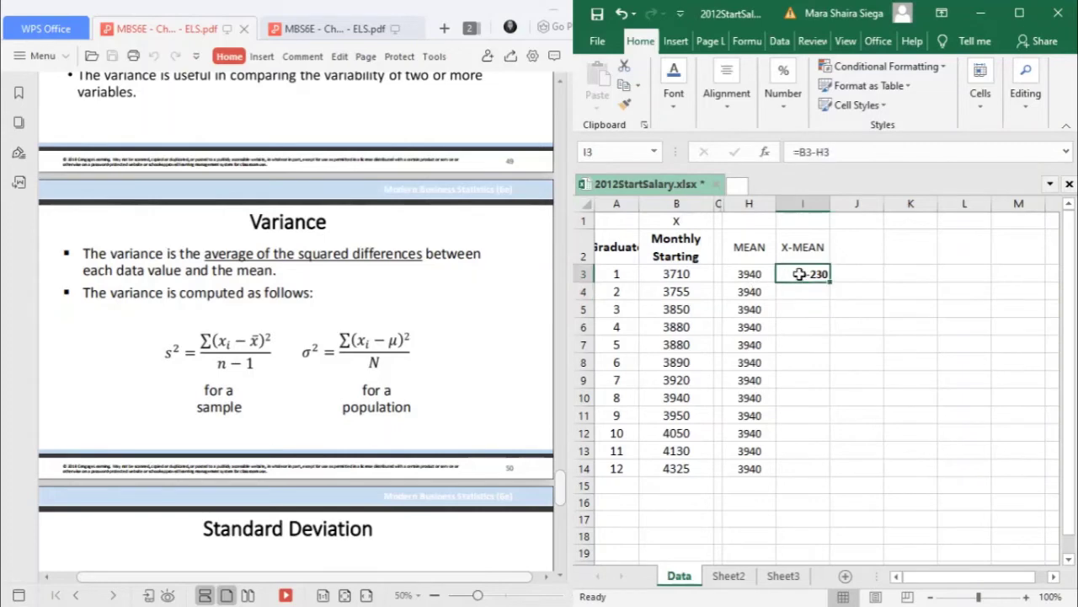
{"action": "left_click_drag", "start_coordinate": [832, 293], "coordinate": [819, 471]}
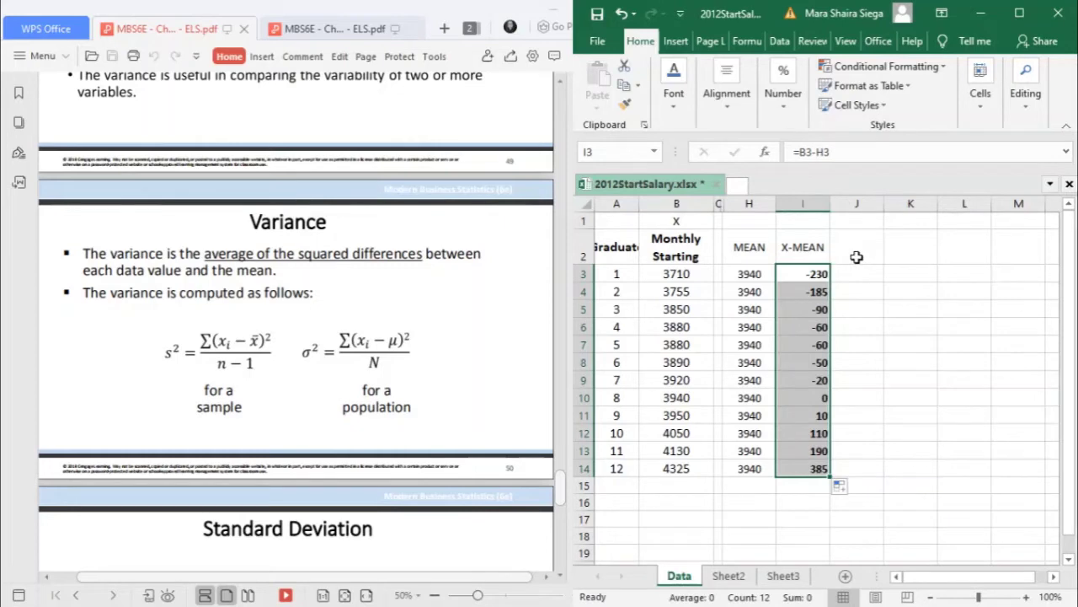
{"action": "left_click", "coordinate": [856, 257]}
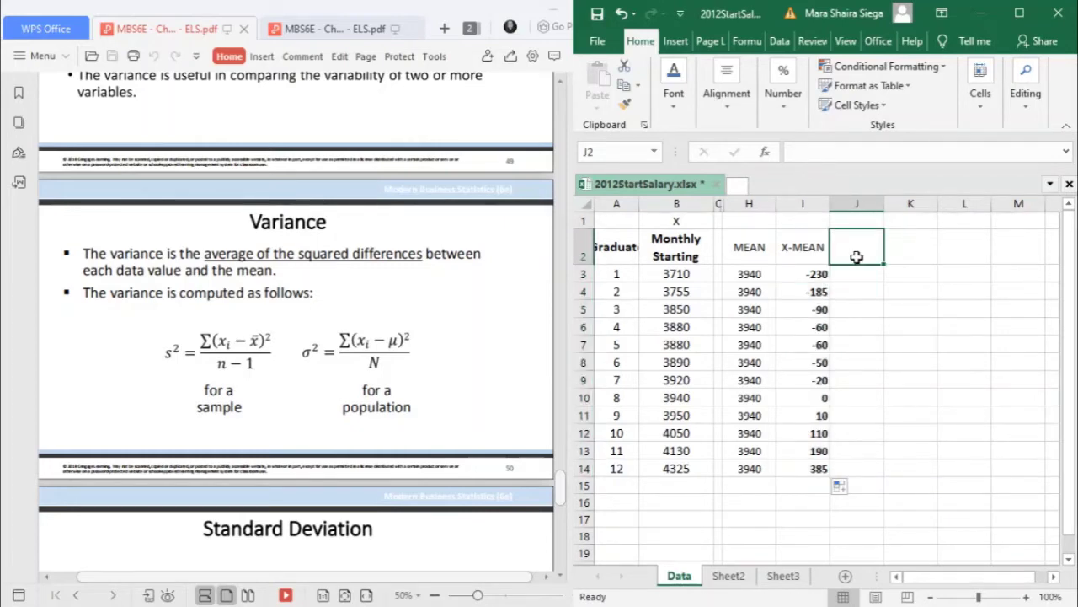
- Turn a copy of the X-MEAN label into a (X-MEAN)^2 header in J2 and widen column J
{"action": "left_click", "coordinate": [809, 250]}
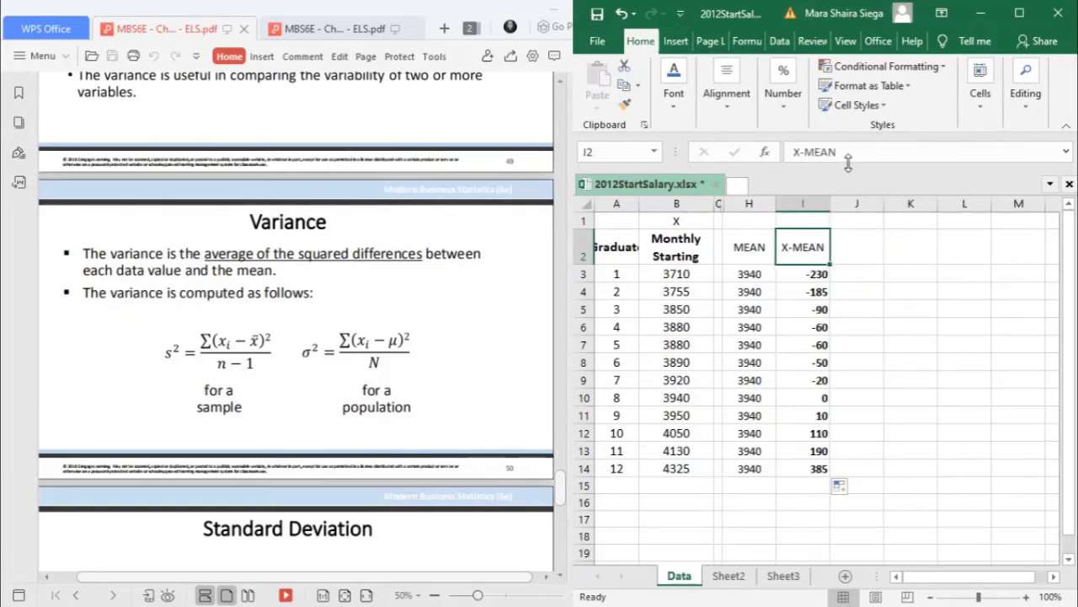
{"action": "left_click_drag", "start_coordinate": [837, 152], "coordinate": [785, 151]}
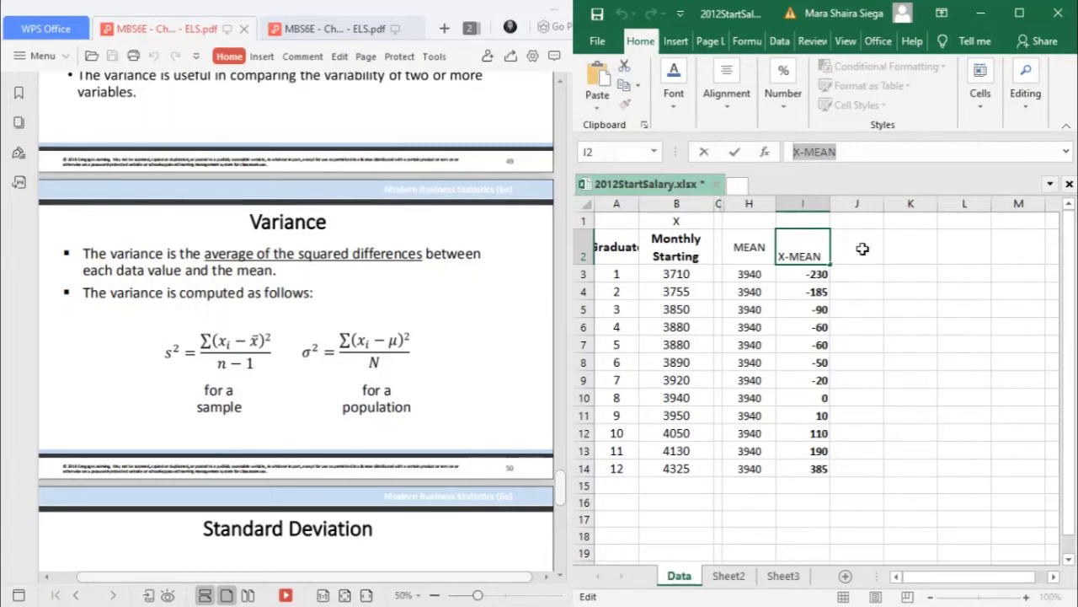
{"action": "left_click", "coordinate": [863, 248]}
{"action": "key", "text": "ctrl+v"}
{"action": "left_click", "coordinate": [795, 152]}
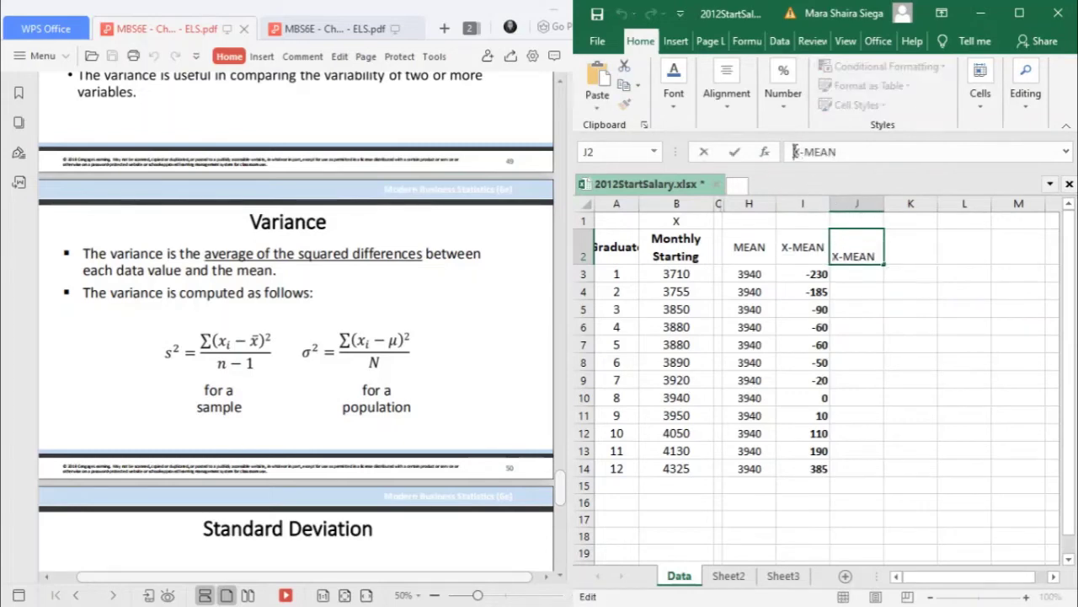
{"action": "type", "text": "("}
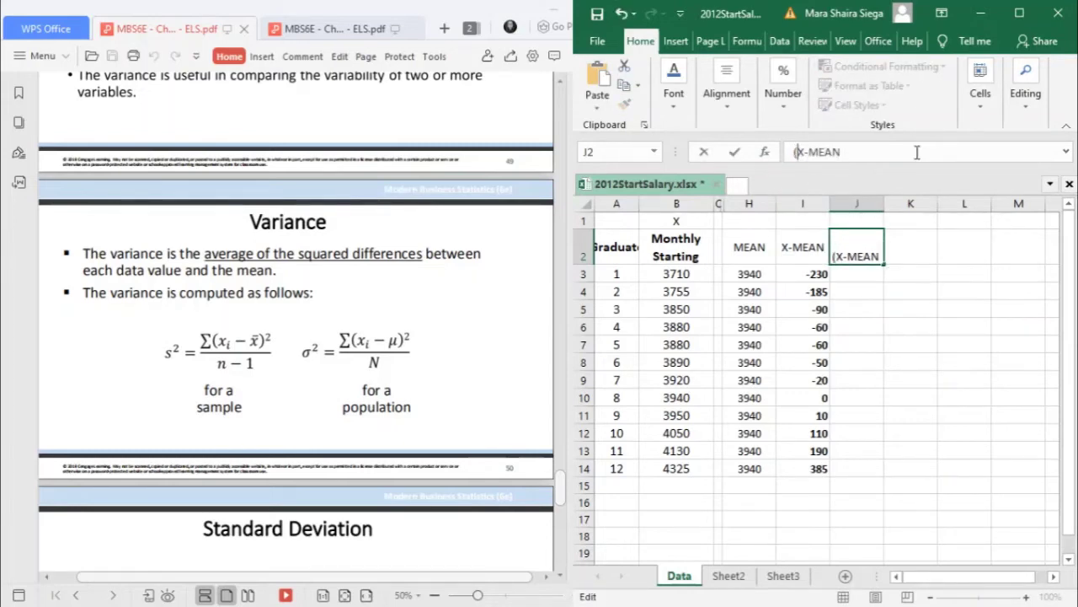
{"action": "left_click", "coordinate": [877, 153]}
{"action": "type", "text": ")^2"}
{"action": "key", "text": "BackSpace"}
{"action": "key", "text": "BackSpace"}
{"action": "type", "text": "^2"}
{"action": "key", "text": "Return"}
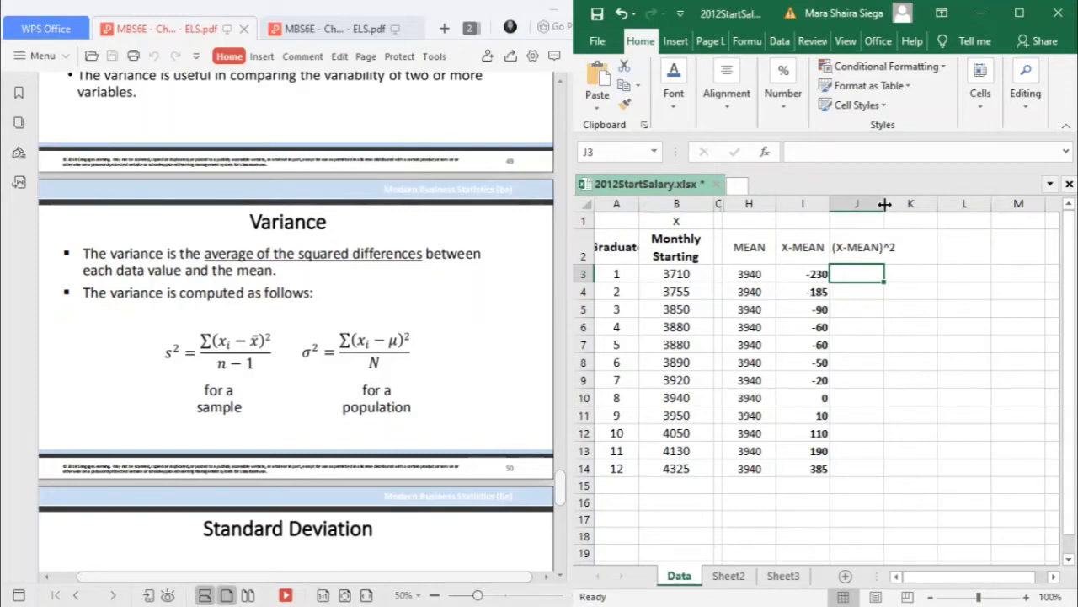
{"action": "left_click_drag", "start_coordinate": [884, 204], "coordinate": [899, 207]}
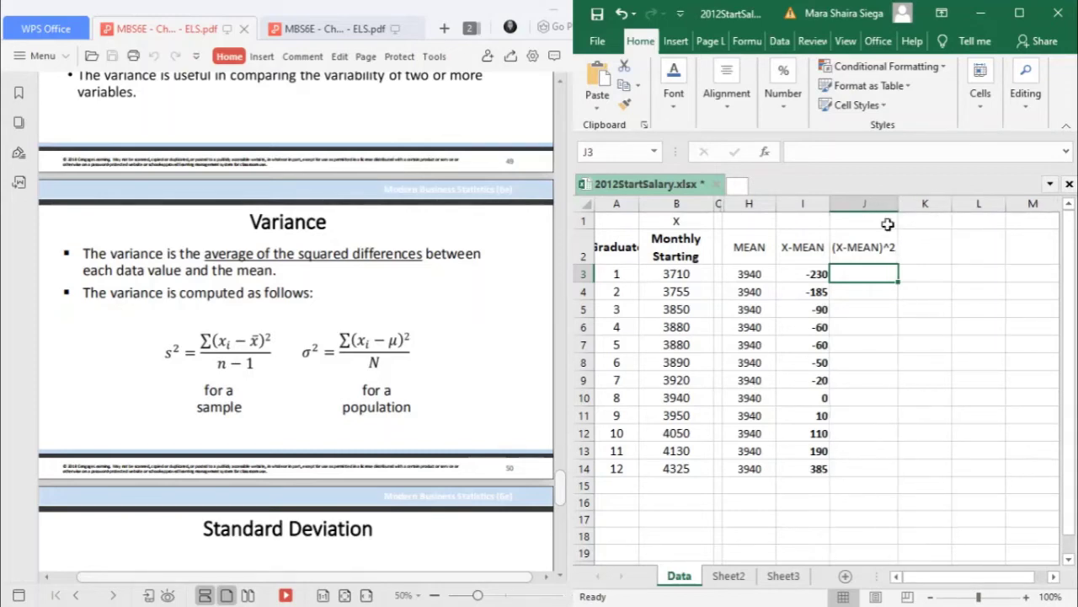
- Enter =I3^2 in J3 and fill it down to J14
{"action": "type", "text": "="}
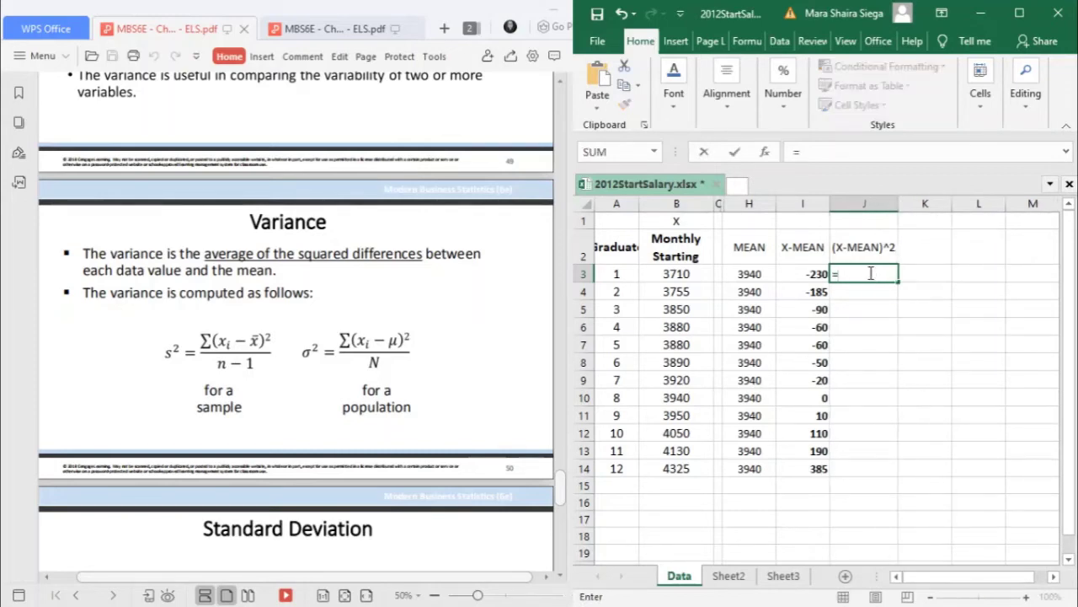
{"action": "left_click", "coordinate": [796, 277]}
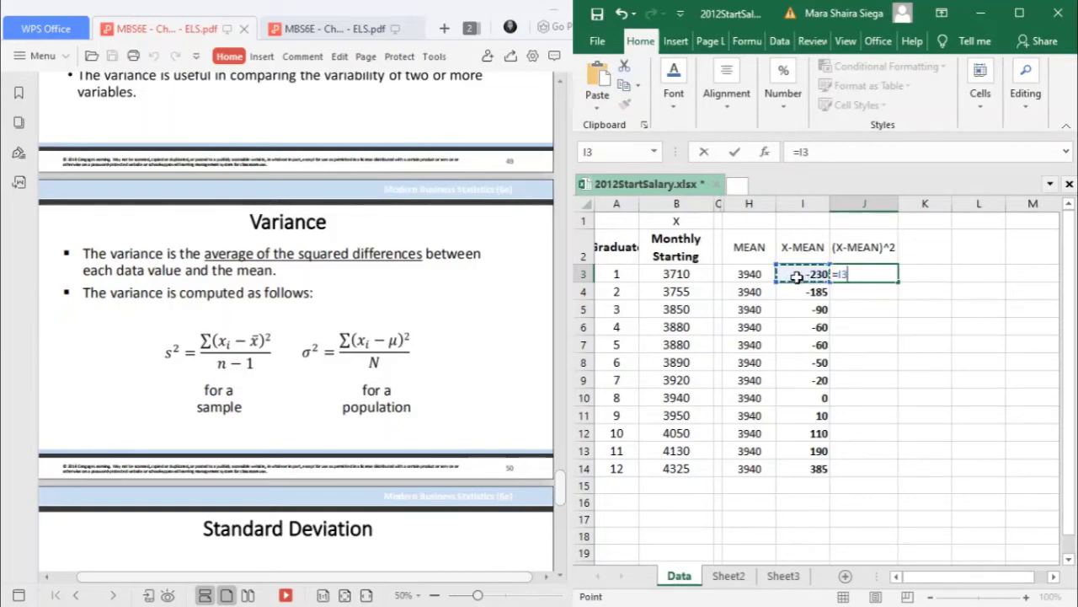
{"action": "type", "text": "^2"}
{"action": "key", "text": "Return"}
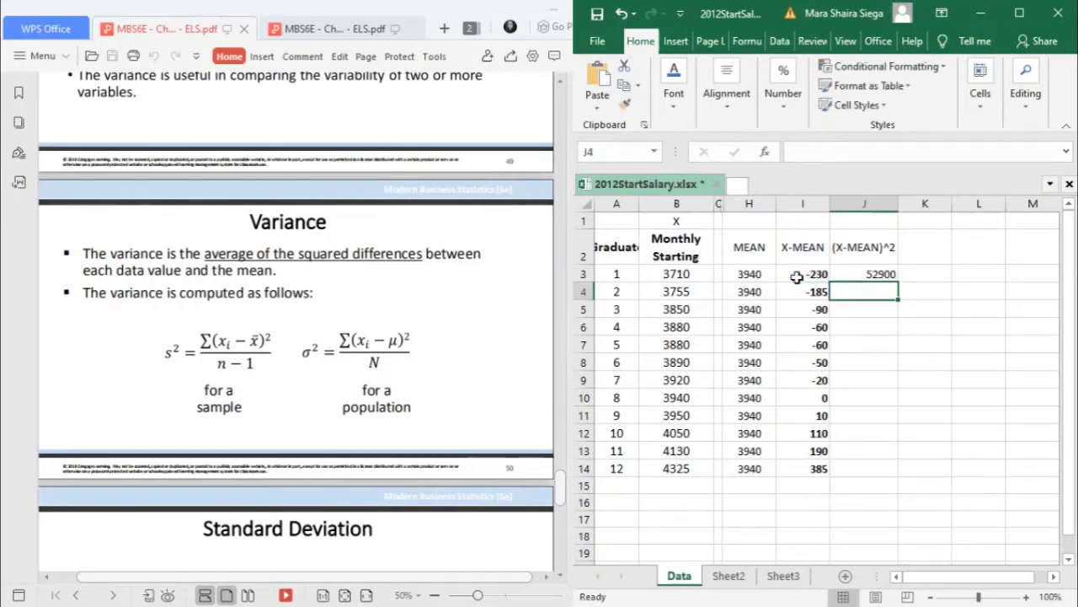
{"action": "left_click", "coordinate": [853, 274]}
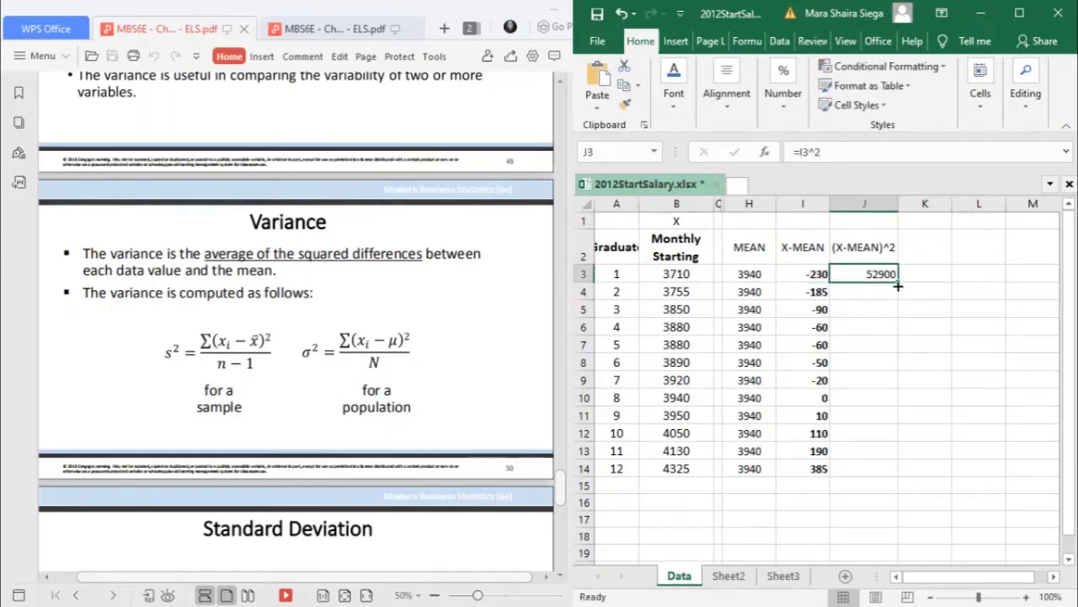
{"action": "left_click_drag", "start_coordinate": [898, 281], "coordinate": [884, 480]}
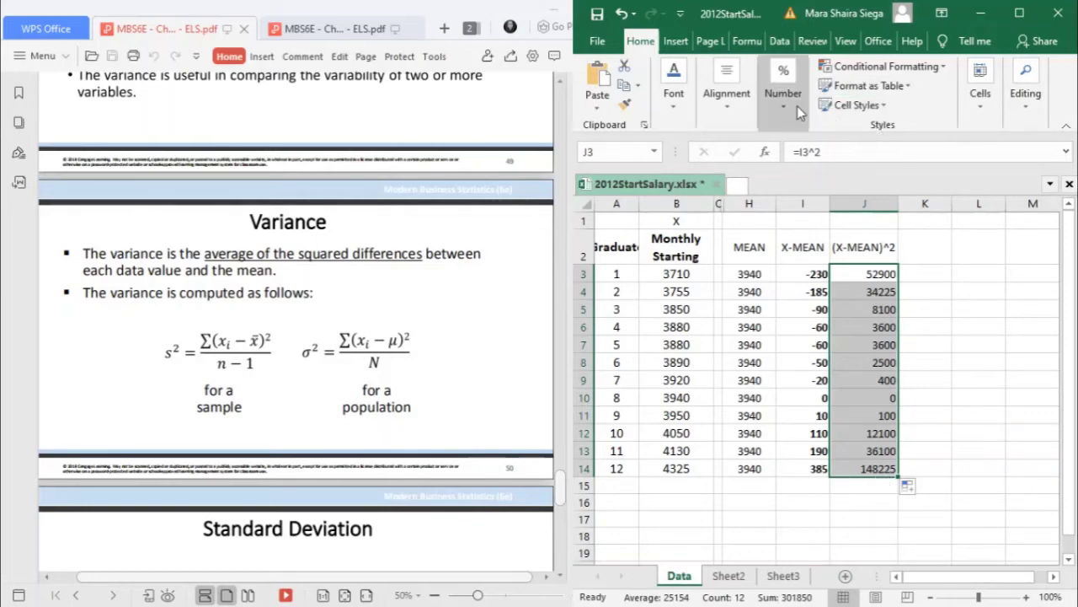
- Apply comma format to the squared deviations and remove both decimal places
{"action": "key", "text": "alt+h"}
{"action": "key", "text": "k"}
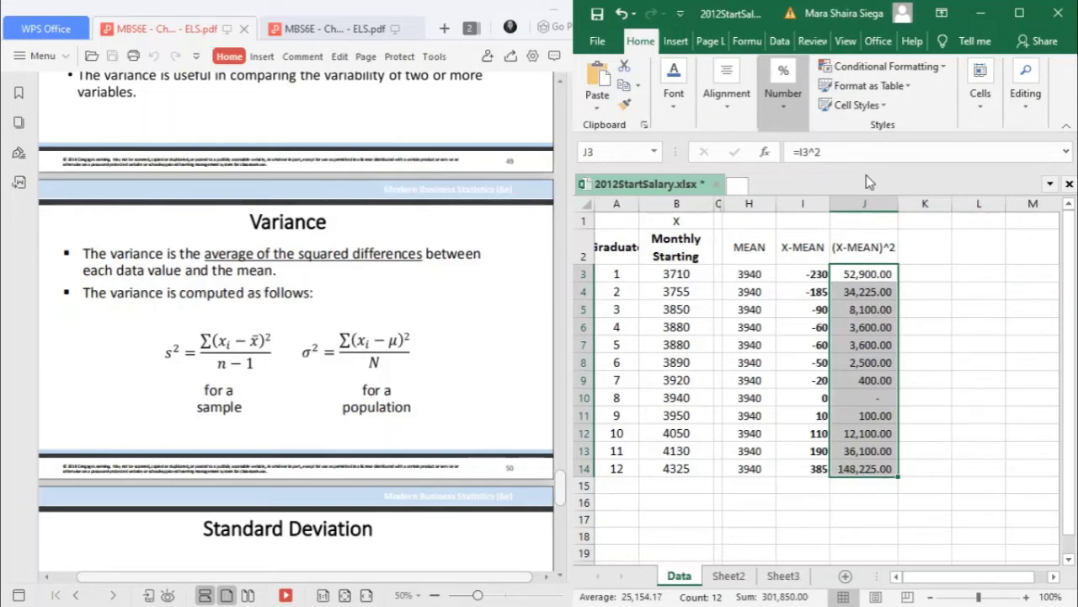
{"action": "key", "text": "alt+h"}
{"action": "key", "text": "9"}
{"action": "key", "text": "alt+h"}
{"action": "key", "text": "9"}
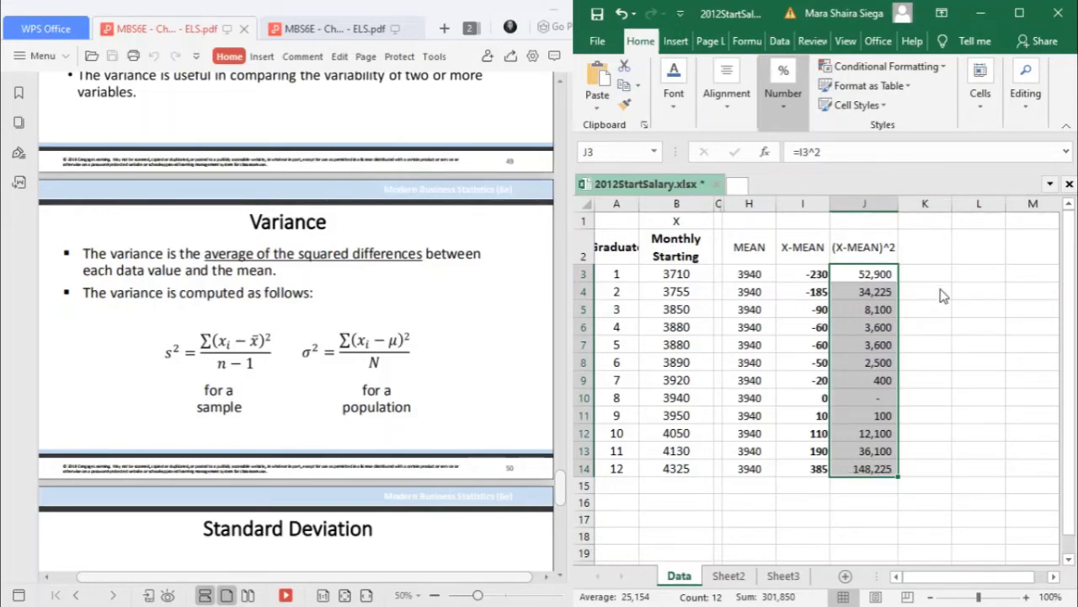
- Enter =SUM(J3:J14) in J15 for a 301,850 total and make it bold
{"action": "left_click", "coordinate": [815, 311]}
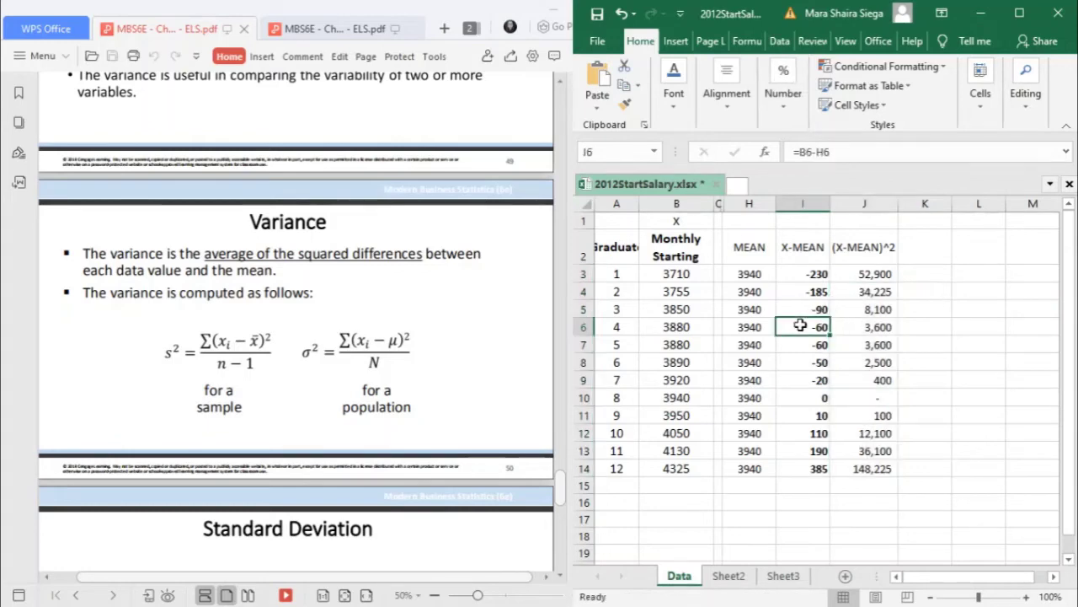
{"action": "left_click", "coordinate": [873, 258]}
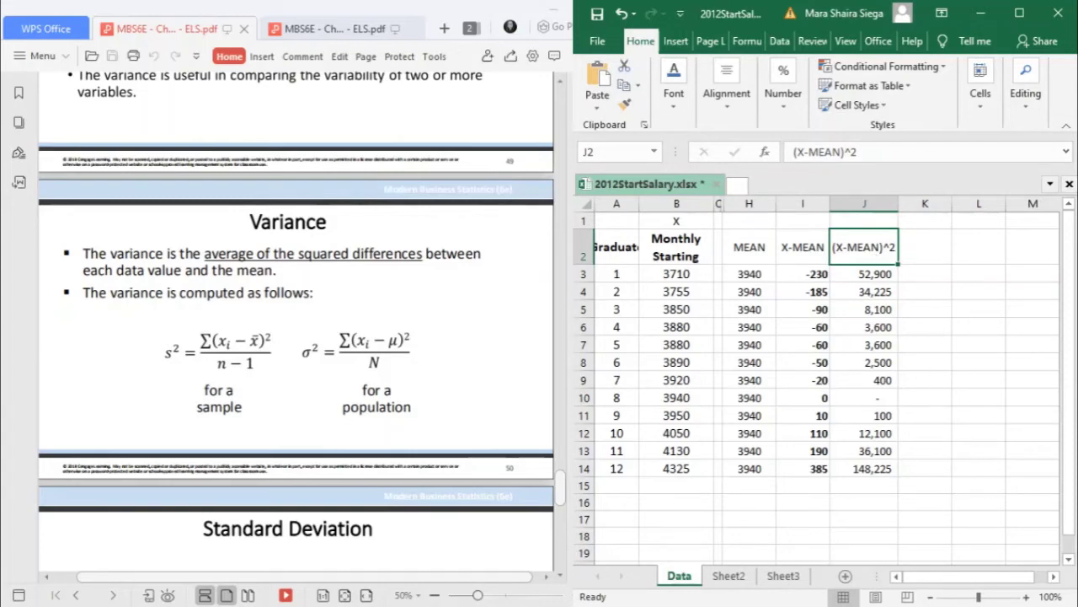
{"action": "left_click", "coordinate": [880, 483]}
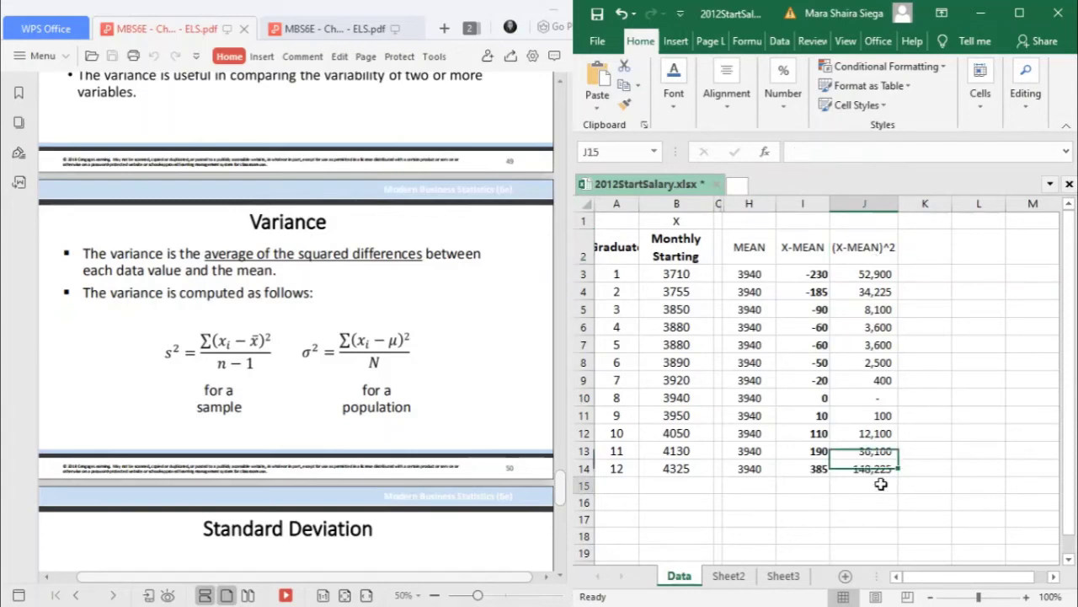
{"action": "type", "text": "=S"}
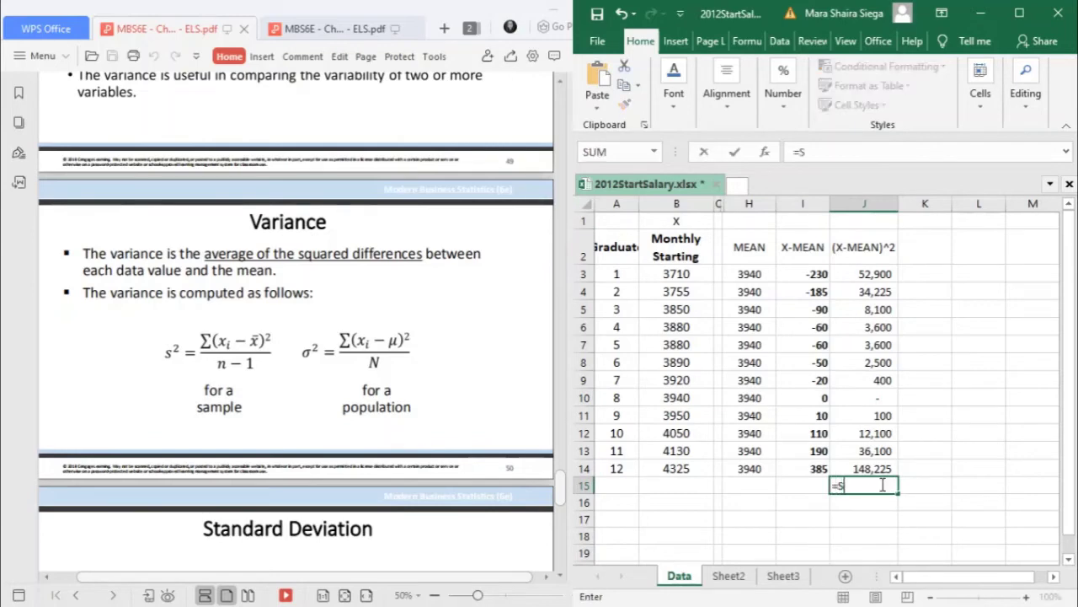
{"action": "type", "text": "UM("}
{"action": "left_click_drag", "start_coordinate": [868, 274], "coordinate": [873, 462]}
{"action": "key", "text": "Return"}
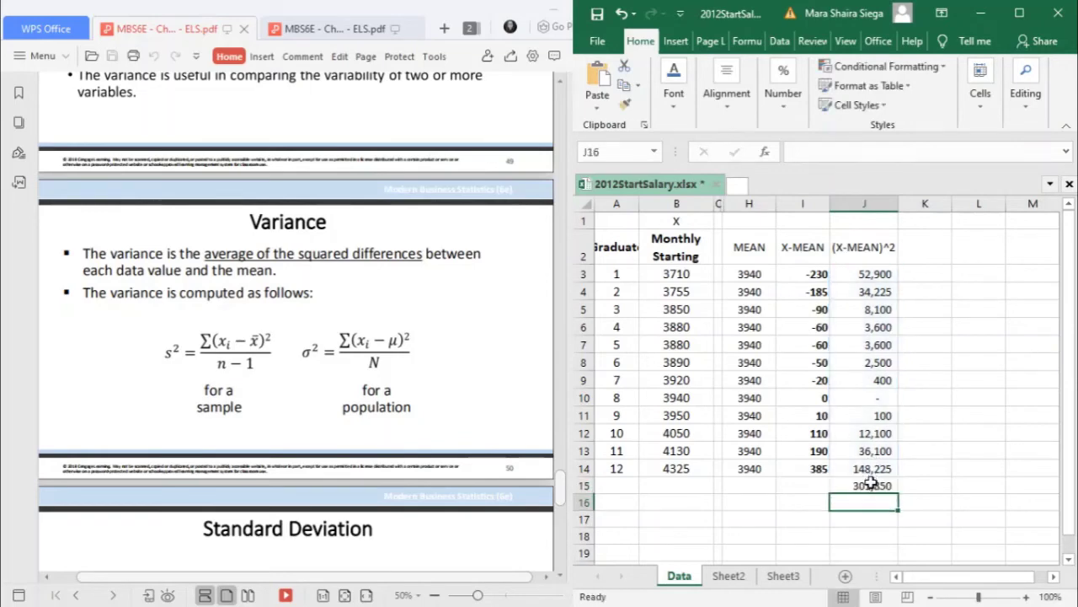
{"action": "left_click", "coordinate": [867, 486]}
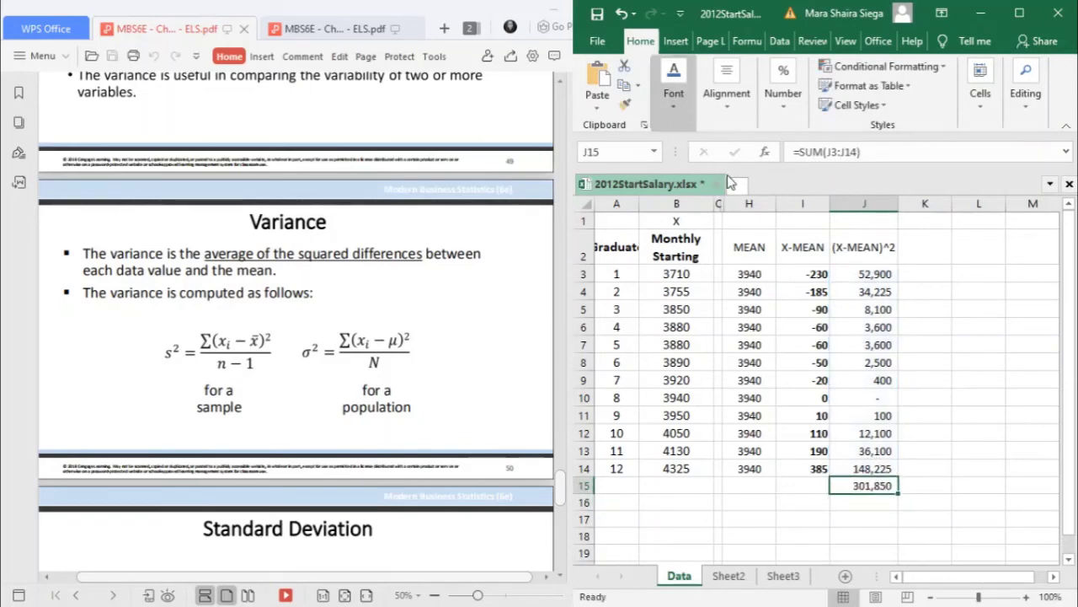
{"action": "key", "text": "ctrl+b"}
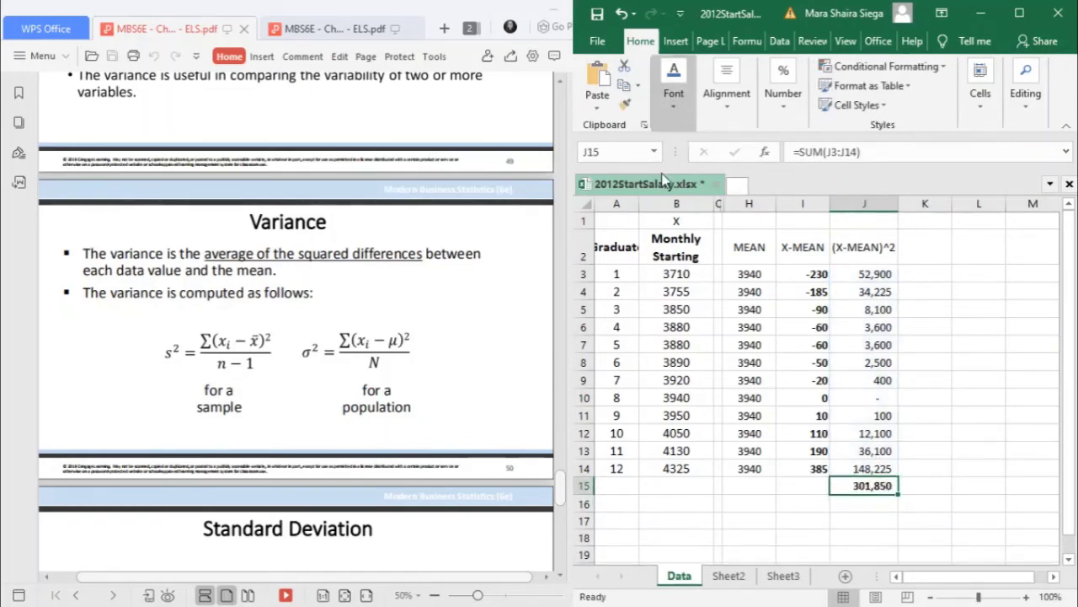
{"action": "left_click", "coordinate": [834, 516]}
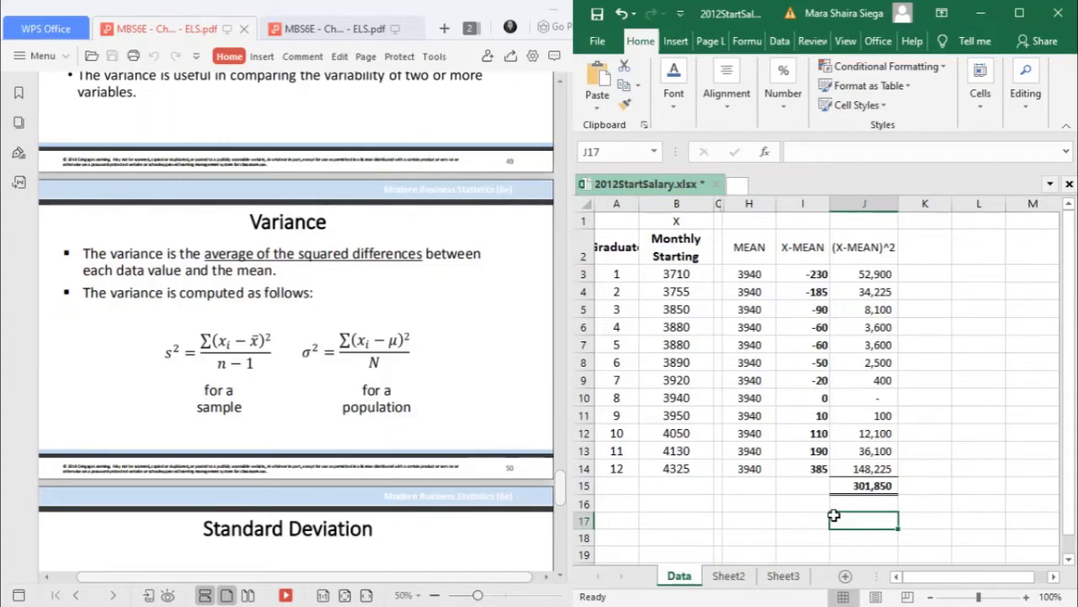
{"action": "left_click", "coordinate": [866, 485]}
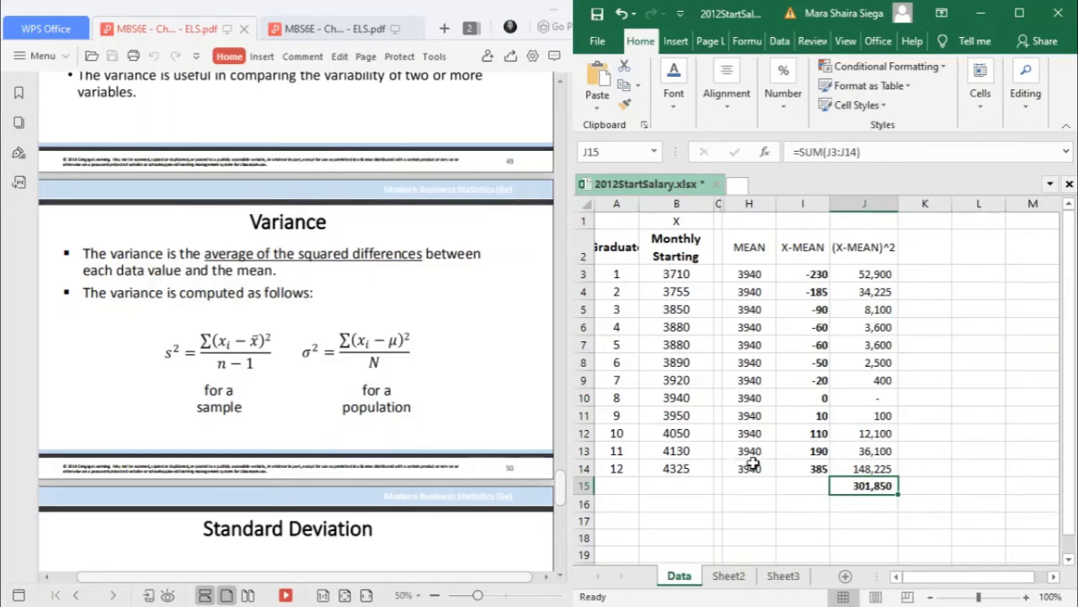
- Label I16 'VARIANCE:' and widen column I to fit it
{"action": "left_click", "coordinate": [813, 503]}
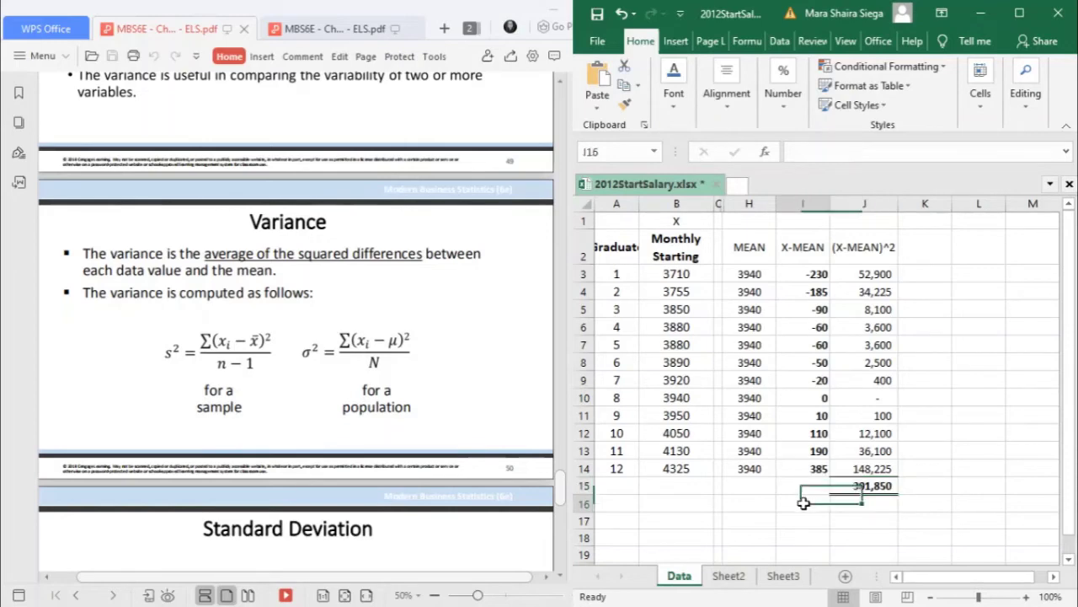
{"action": "type", "text": "VARIANC"}
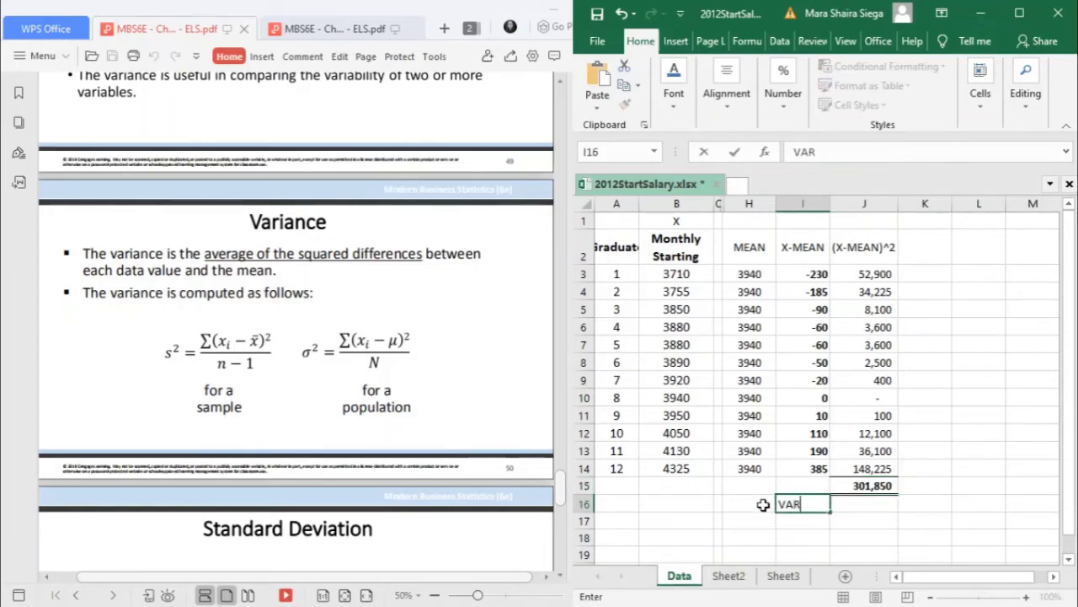
{"action": "key", "text": "BackSpace"}
{"action": "type", "text": "CE:"}
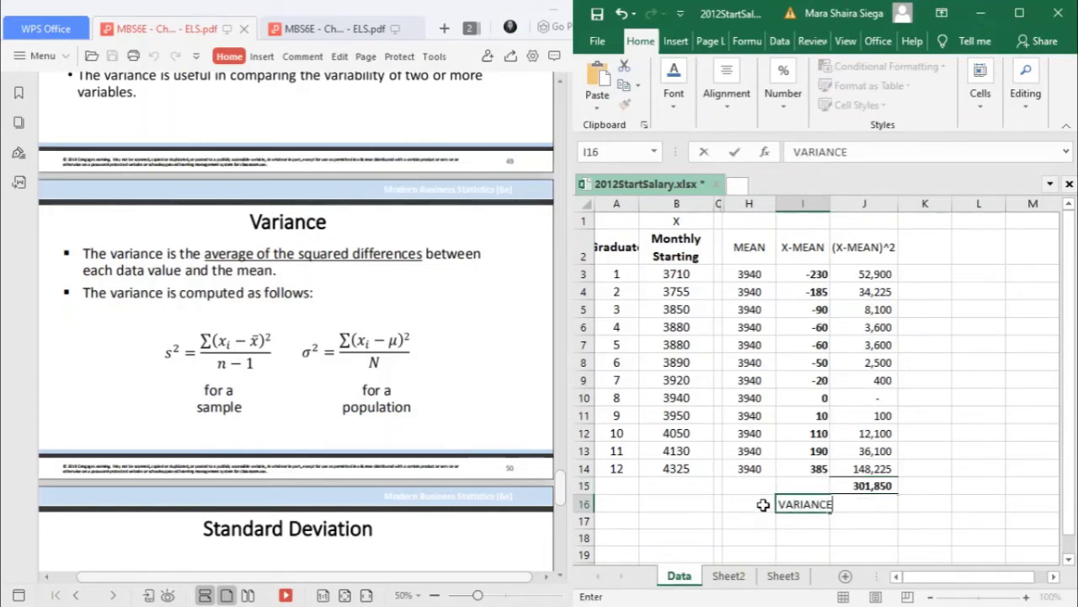
{"action": "left_click", "coordinate": [868, 517]}
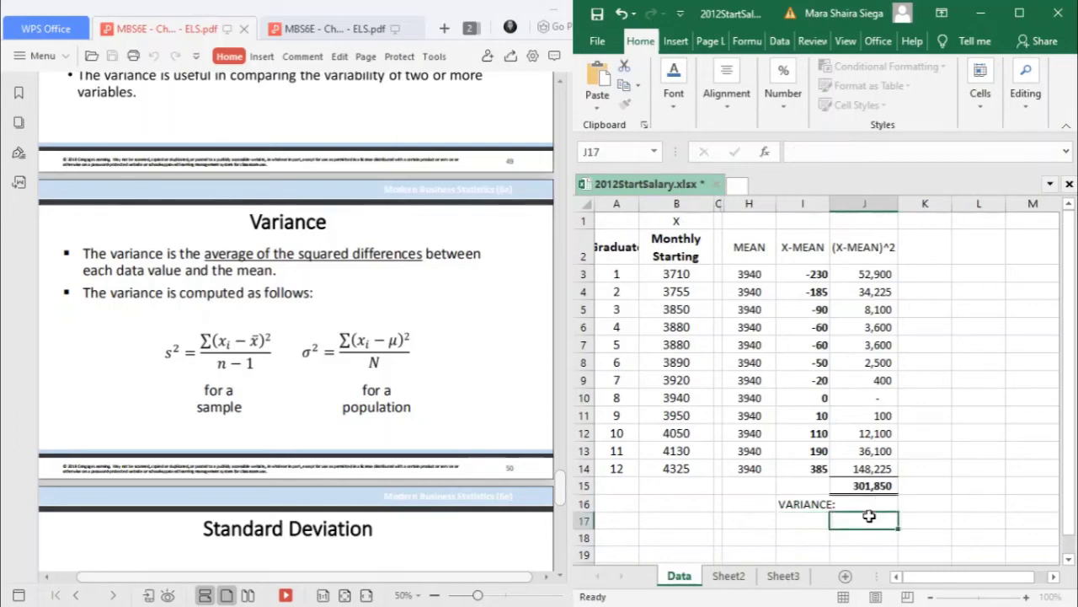
{"action": "left_click_drag", "start_coordinate": [831, 207], "coordinate": [844, 209]}
- Enter =J15/11 in J16 for 27,440.91 in bold, then start a VAR.S label in I17
{"action": "left_click", "coordinate": [877, 506]}
{"action": "type", "text": "="}
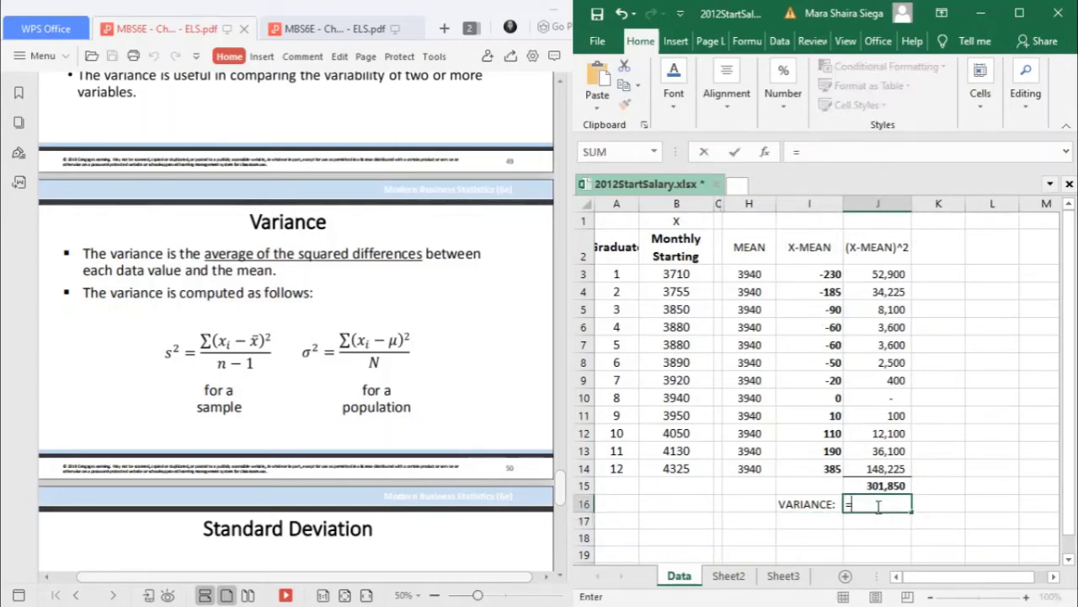
{"action": "left_click", "coordinate": [876, 486]}
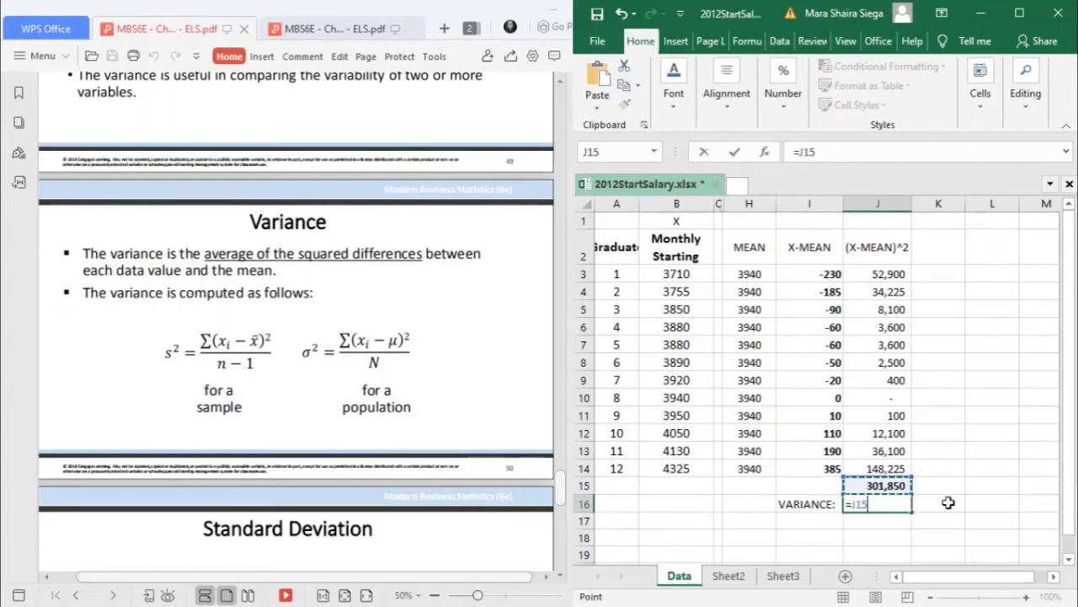
{"action": "type", "text": "/"}
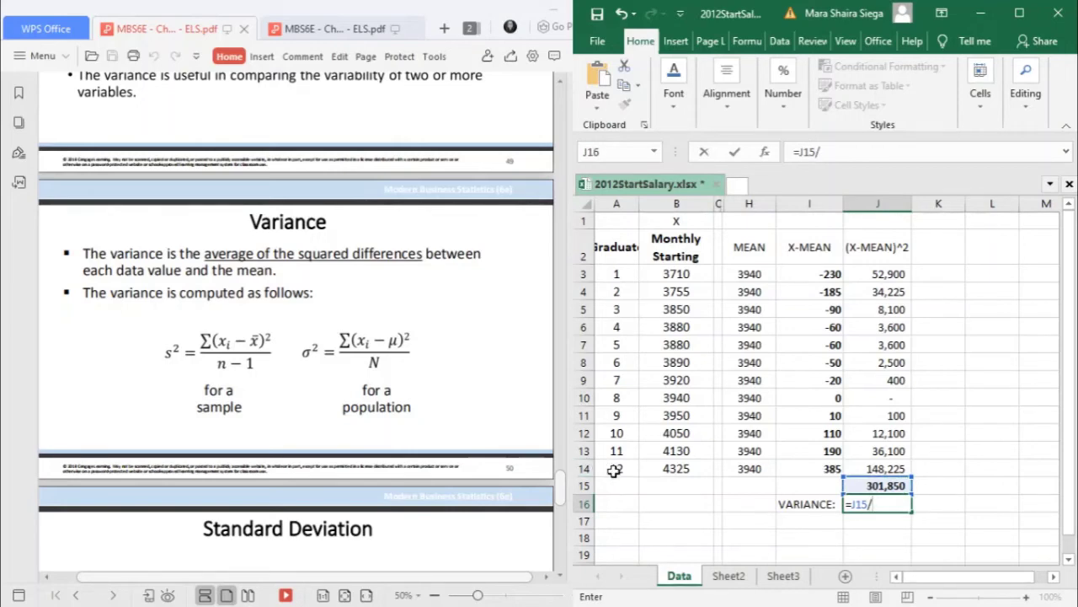
{"action": "type", "text": "11"}
{"action": "key", "text": "Return"}
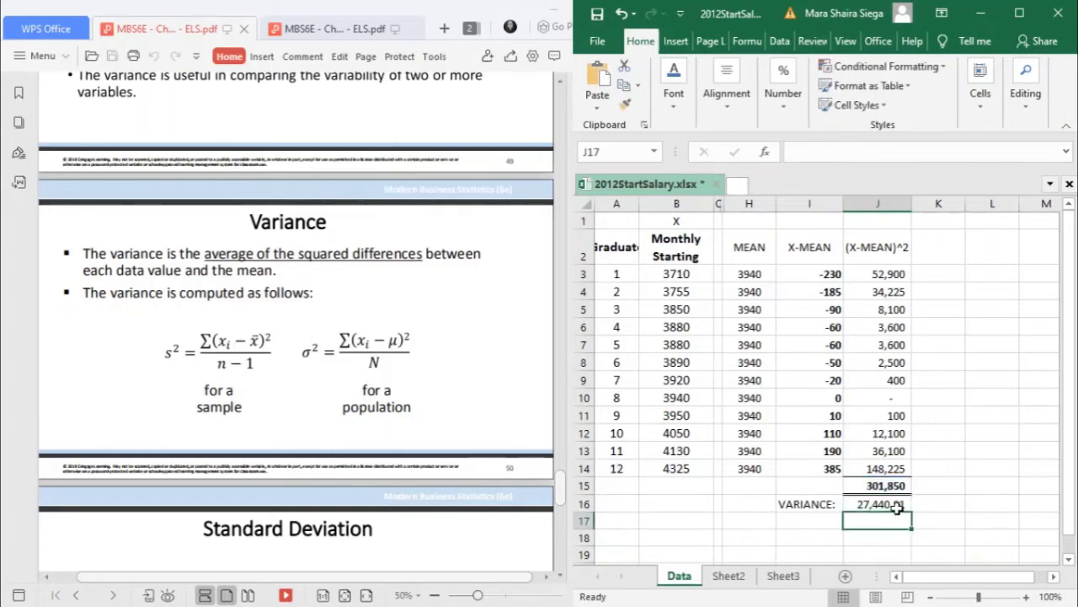
{"action": "left_click", "coordinate": [896, 507]}
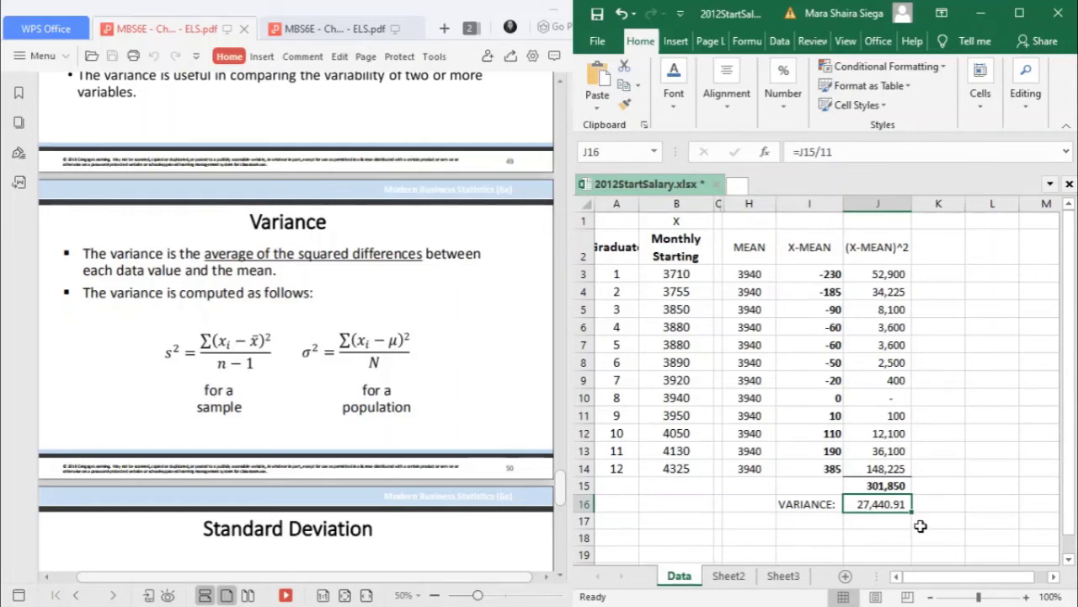
{"action": "key", "text": "ctrl+b"}
{"action": "left_click", "coordinate": [820, 520]}
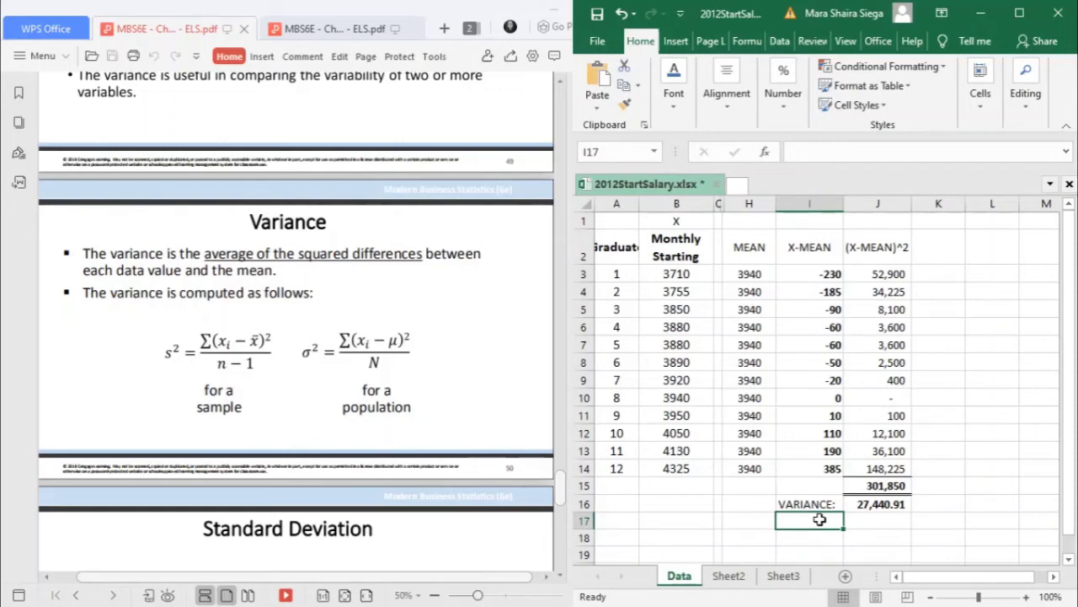
{"action": "type", "text": "VAR."}
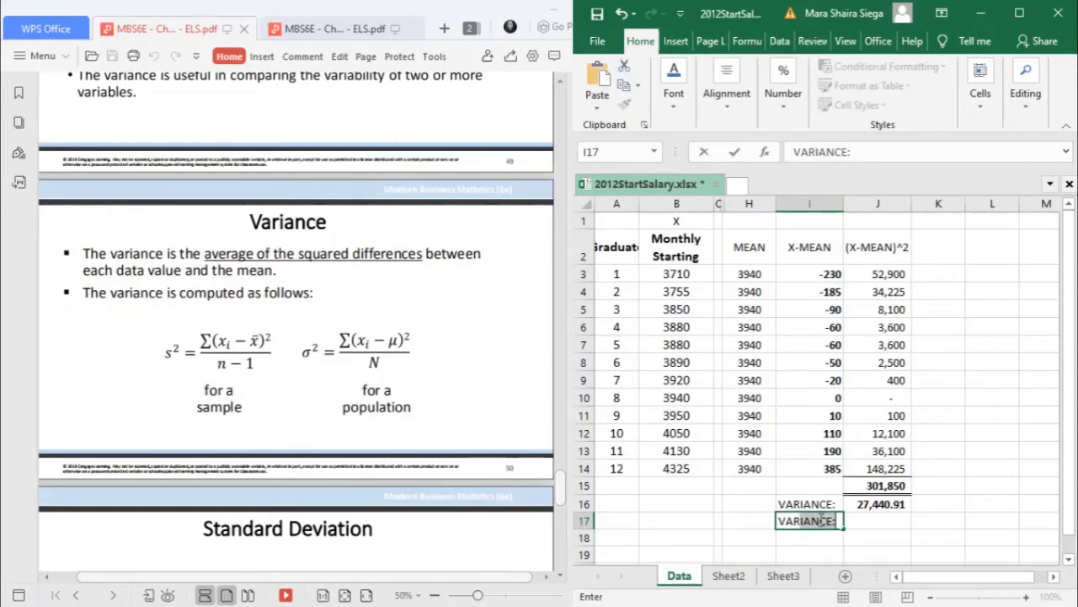
{"action": "type", "text": "S"}
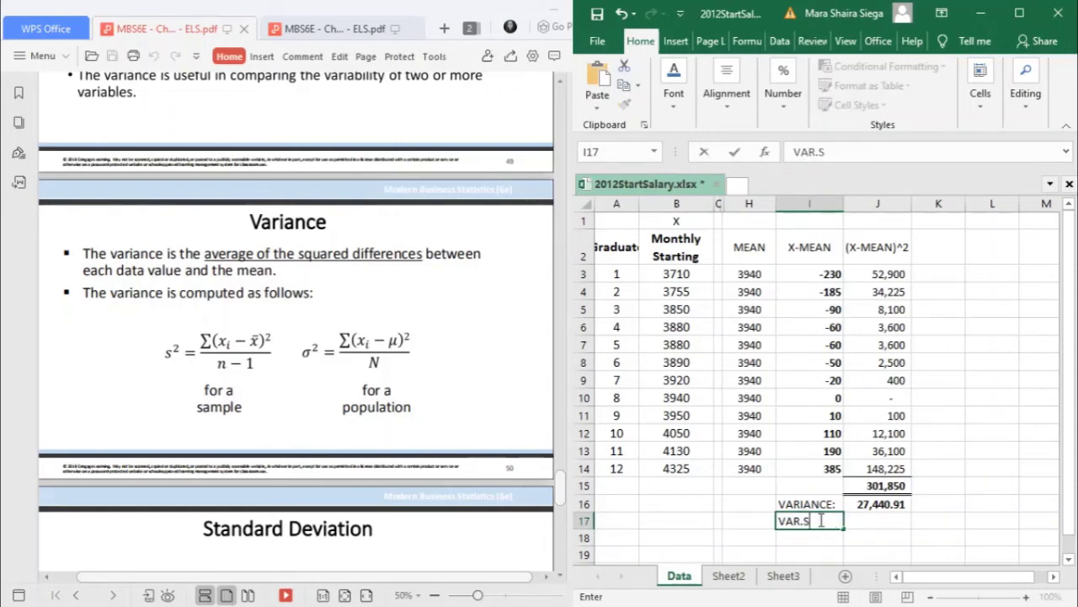
- Finish the VAR.S label and enter =VAR.S(B3:B14) in J17, returning 27,440.91
{"action": "key", "text": "BackSpace"}
{"action": "key", "text": "BackSpace"}
{"action": "type", "text": ".S"}
{"action": "key", "text": "Tab"}
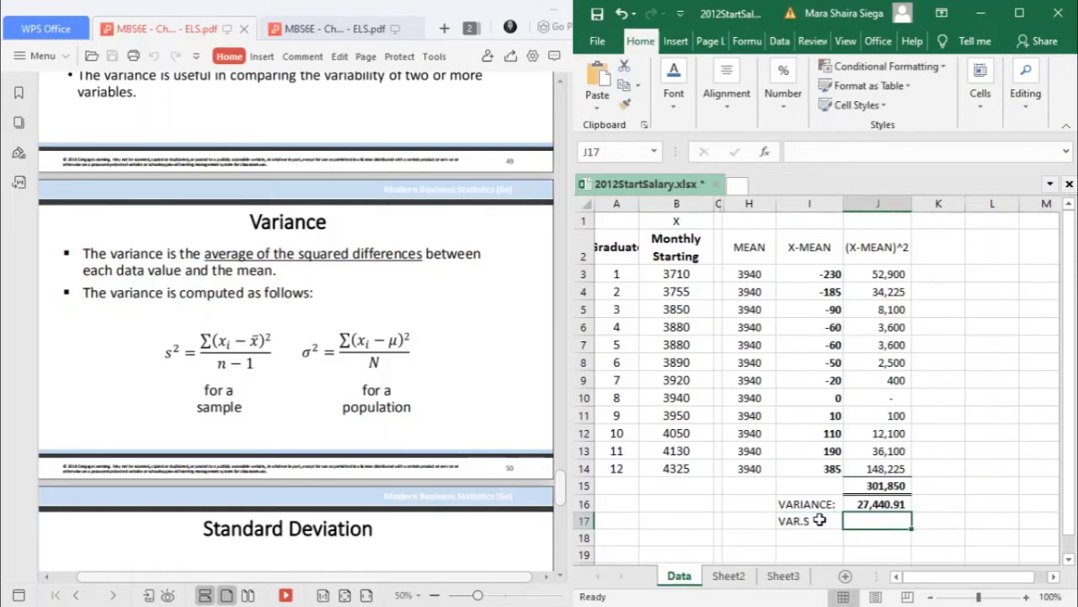
{"action": "type", "text": "="}
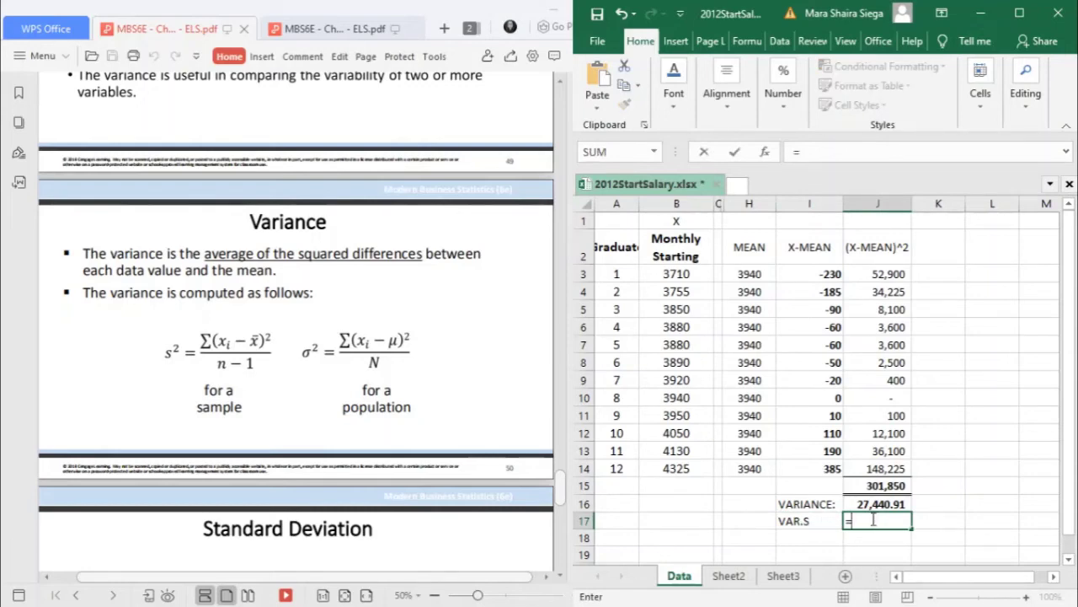
{"action": "type", "text": "VAR.S"}
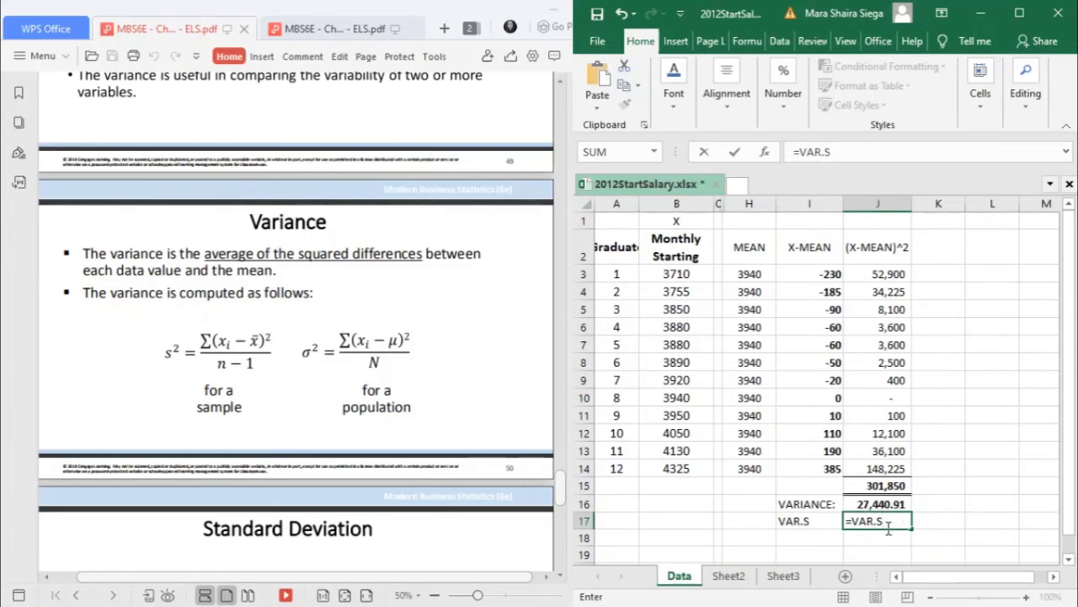
{"action": "type", "text": "("}
{"action": "left_click_drag", "start_coordinate": [675, 274], "coordinate": [671, 472]}
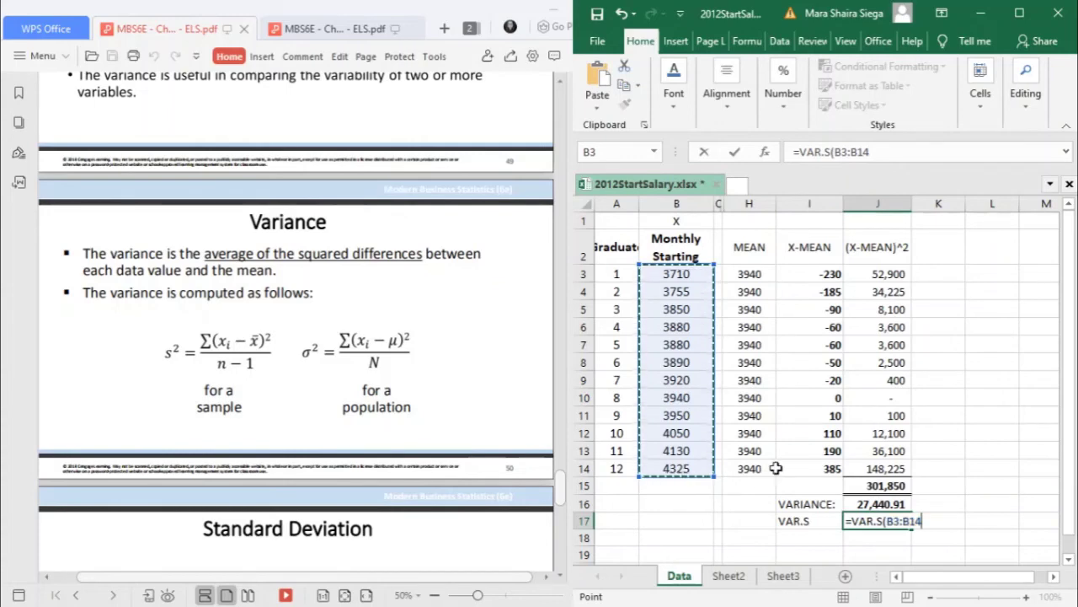
{"action": "key", "text": "Return"}
{"action": "left_click", "coordinate": [879, 519]}
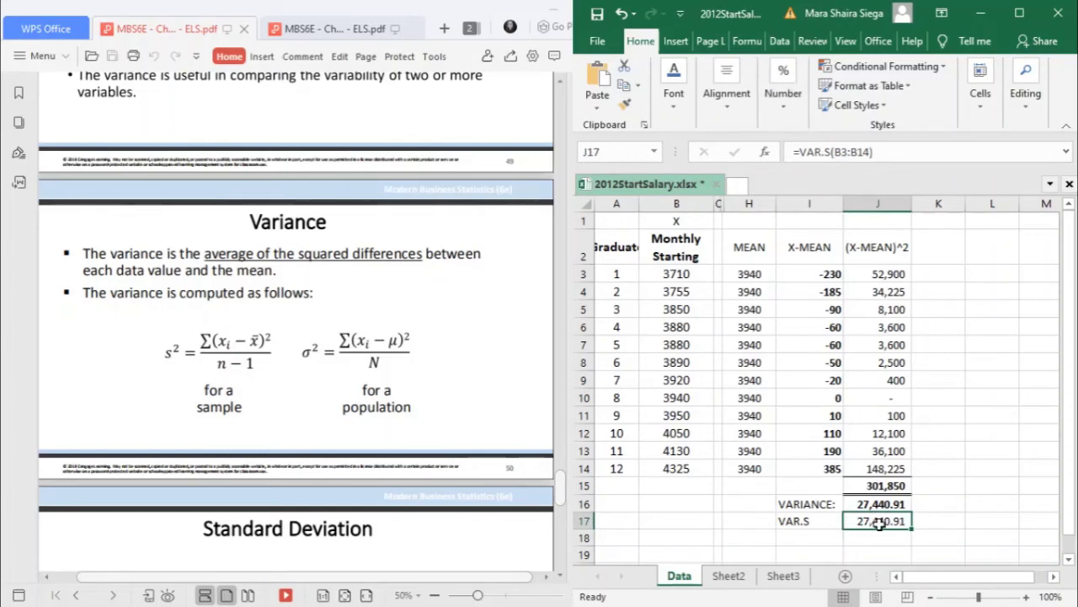
{"action": "left_click", "coordinate": [934, 487]}
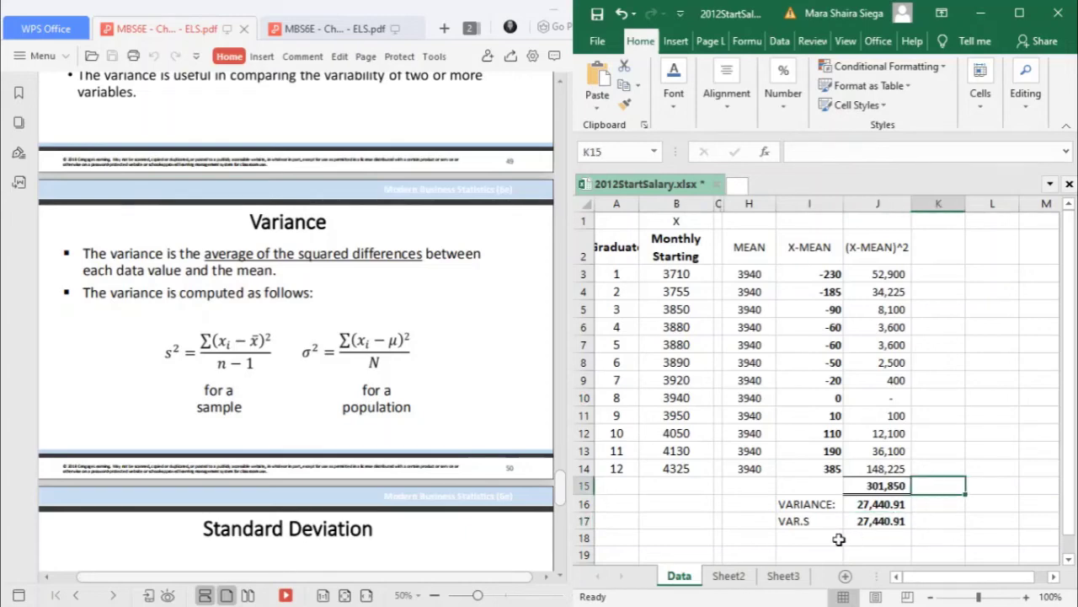
- Scroll the PDF slides to the Standard Deviation slide with its sample and population formulas
{"action": "left_click", "coordinate": [508, 362]}
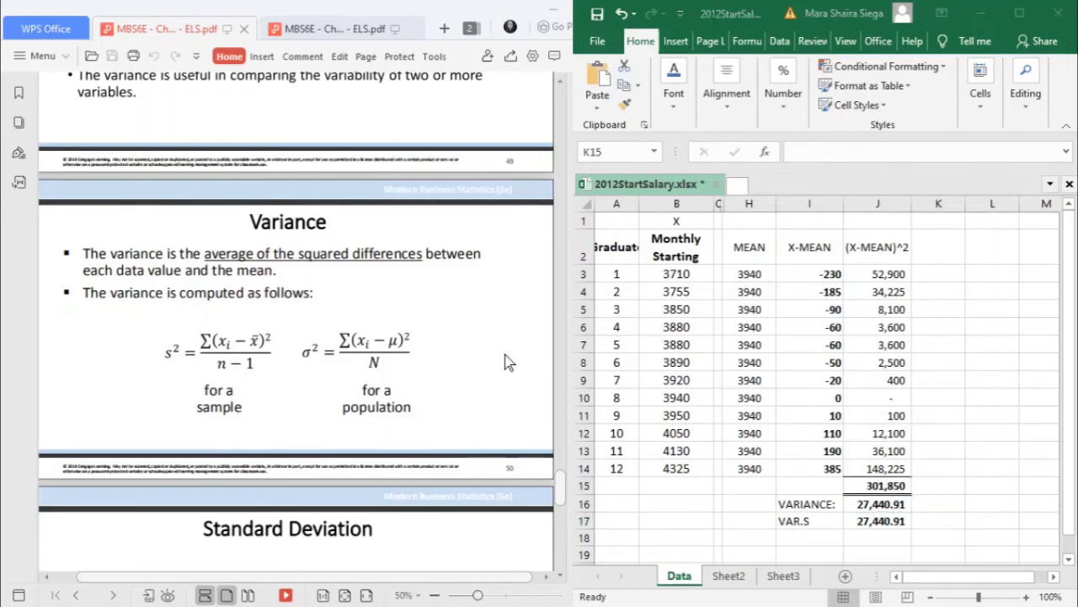
{"action": "scroll", "coordinate": [508, 362], "scroll_direction": "down", "scroll_amount": 5}
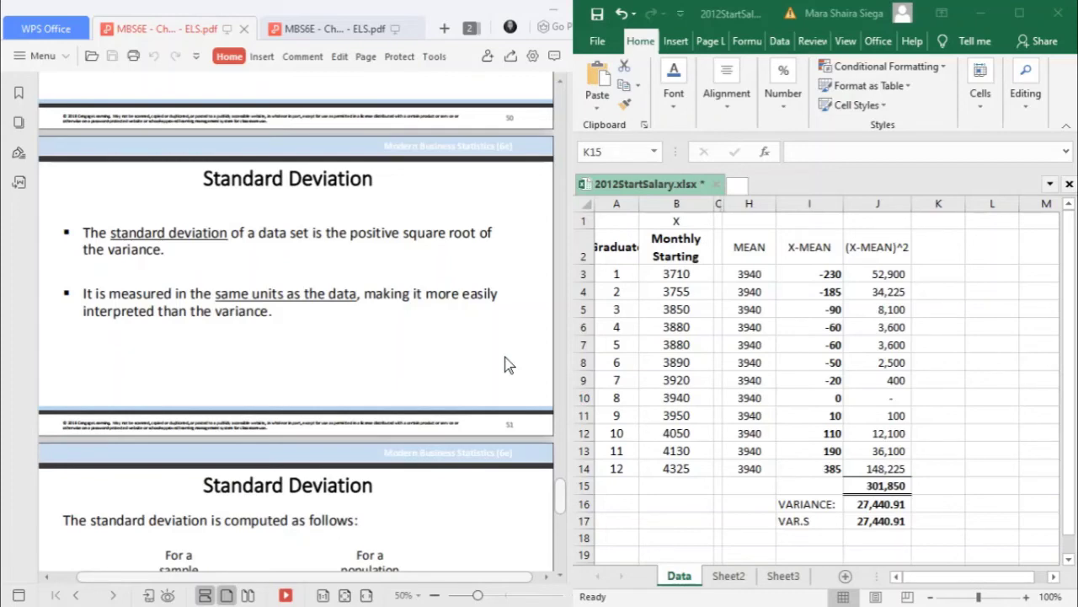
{"action": "scroll", "coordinate": [506, 364], "scroll_direction": "down", "scroll_amount": 5}
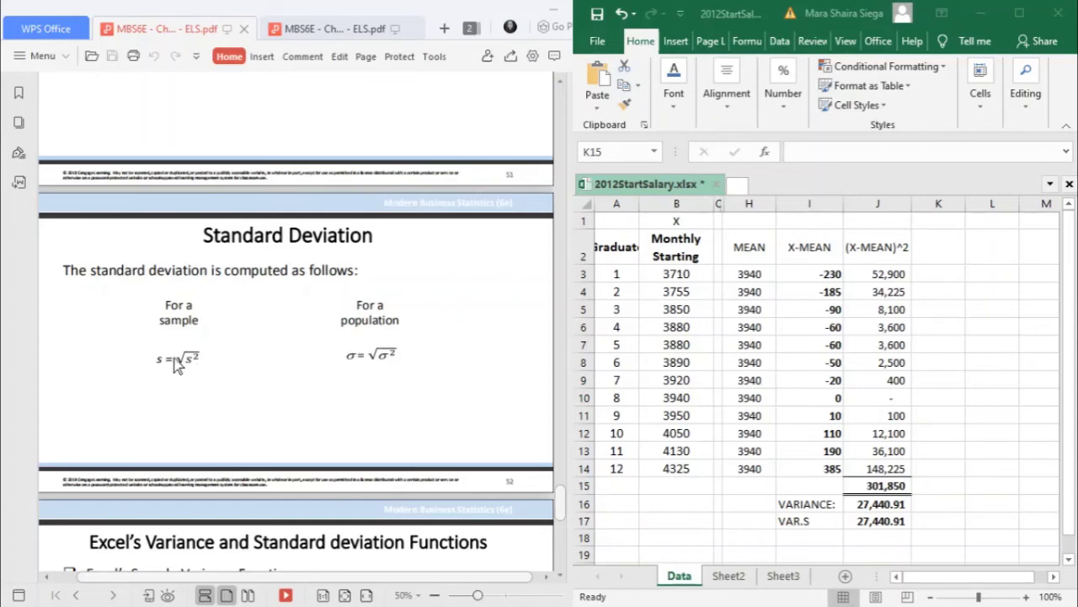
- Return to the salary worksheet and select the cell beside the variance result
{"action": "left_click", "coordinate": [922, 504]}
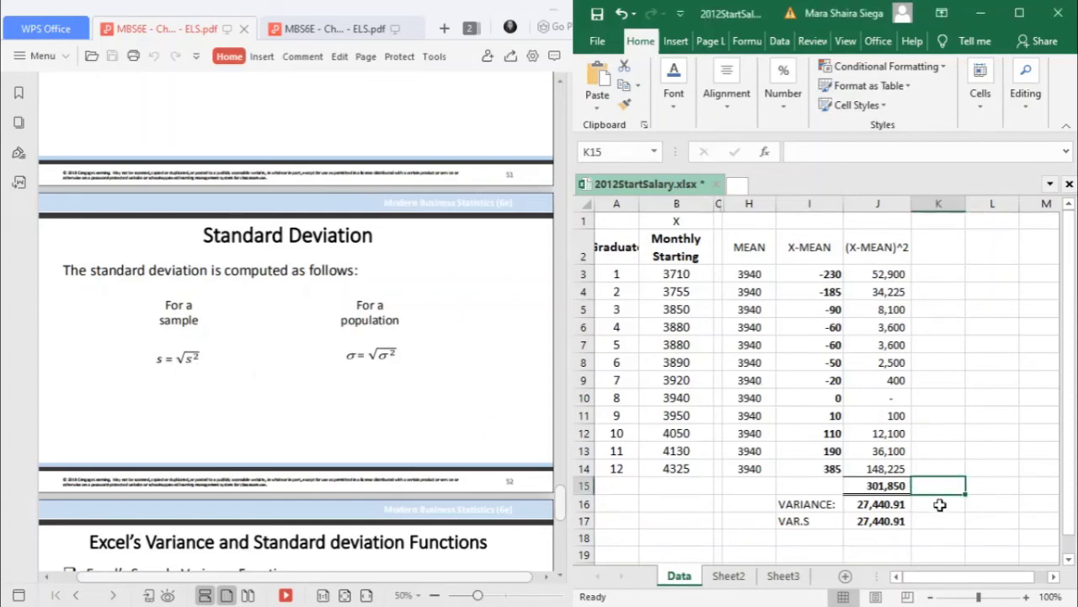
{"action": "left_click", "coordinate": [939, 504]}
{"action": "scroll", "coordinate": [823, 531], "scroll_direction": "down", "scroll_amount": 1}
- Zoom the sheet to 90%, label I18 'STANDARD DEV:' and widen column I to fit
{"action": "scroll", "coordinate": [823, 531], "scroll_direction": "up", "scroll_amount": 1}
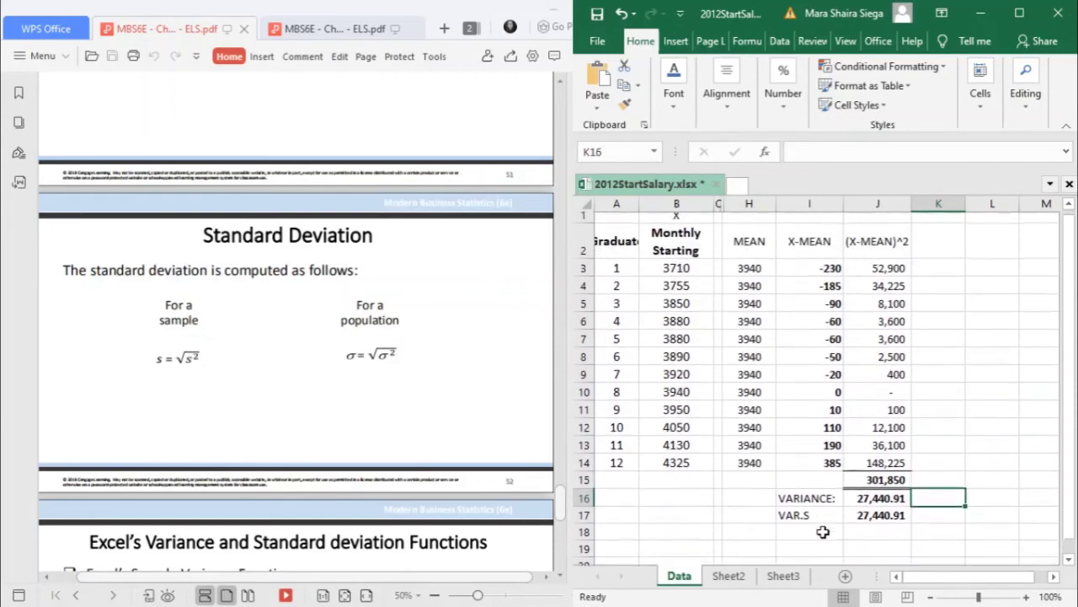
{"action": "left_click", "coordinate": [930, 596]}
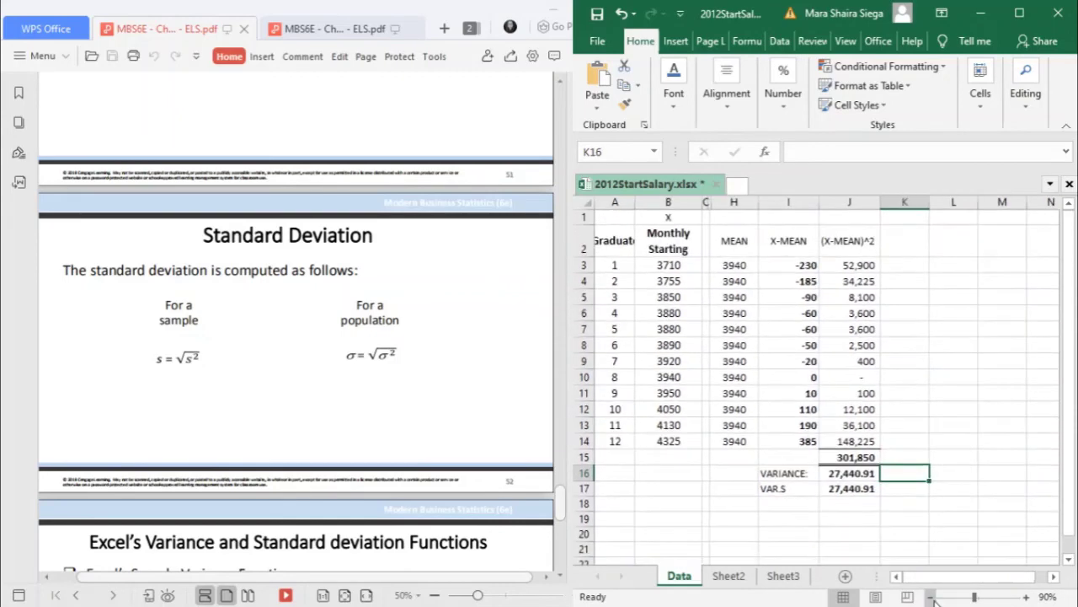
{"action": "left_click", "coordinate": [793, 502]}
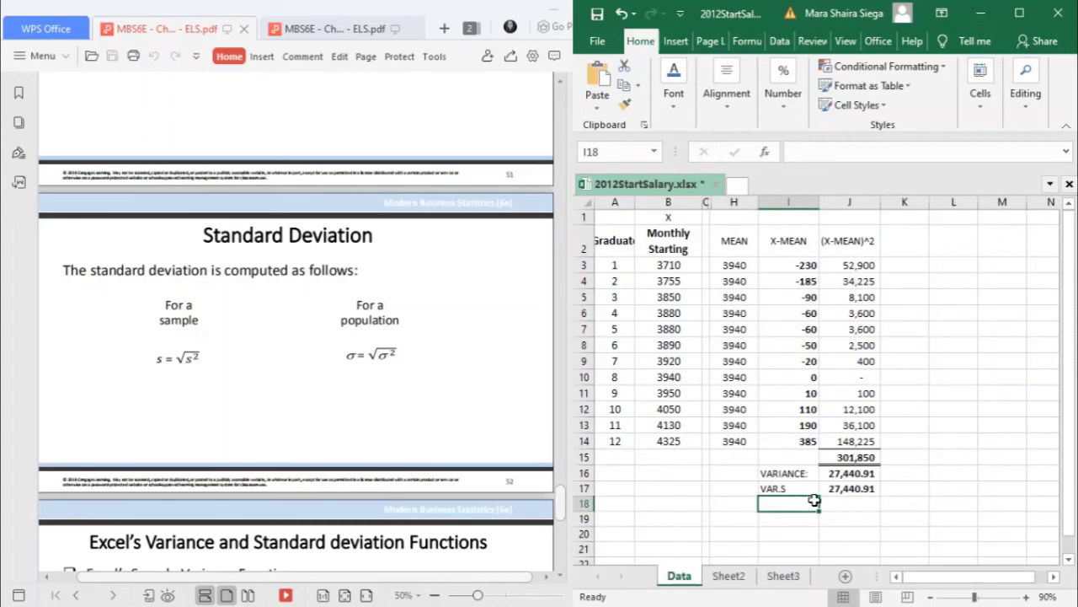
{"action": "type", "text": "STD"}
{"action": "key", "text": "BackSpace"}
{"action": "key", "text": "BackSpace"}
{"action": "key", "text": "BackSpace"}
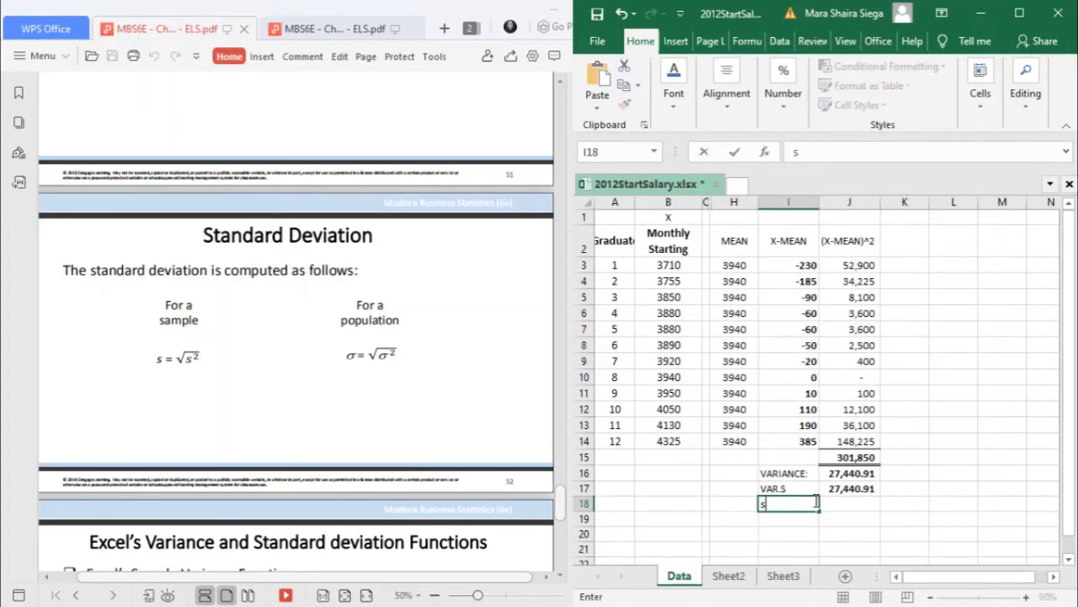
{"action": "type", "text": "STANDARD"}
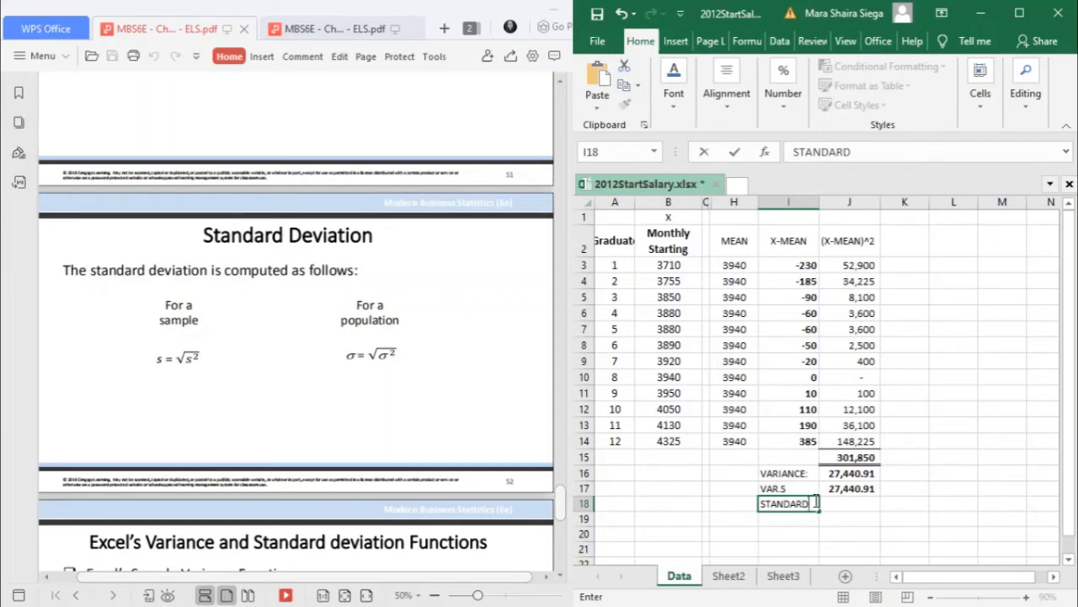
{"action": "type", "text": " DEV:"}
{"action": "left_click", "coordinate": [859, 519]}
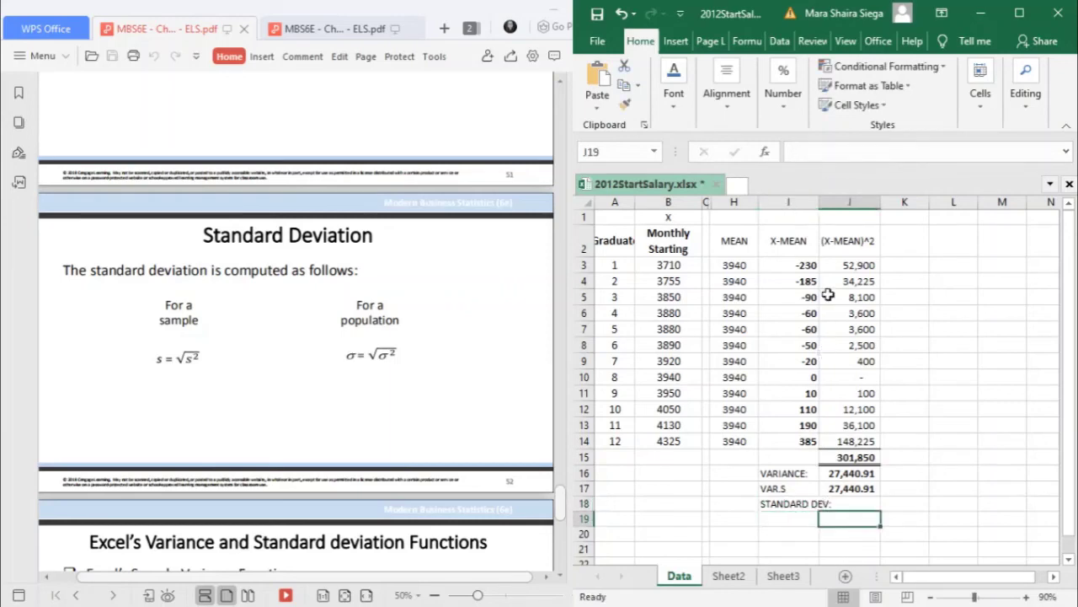
{"action": "left_click_drag", "start_coordinate": [819, 202], "coordinate": [846, 202]}
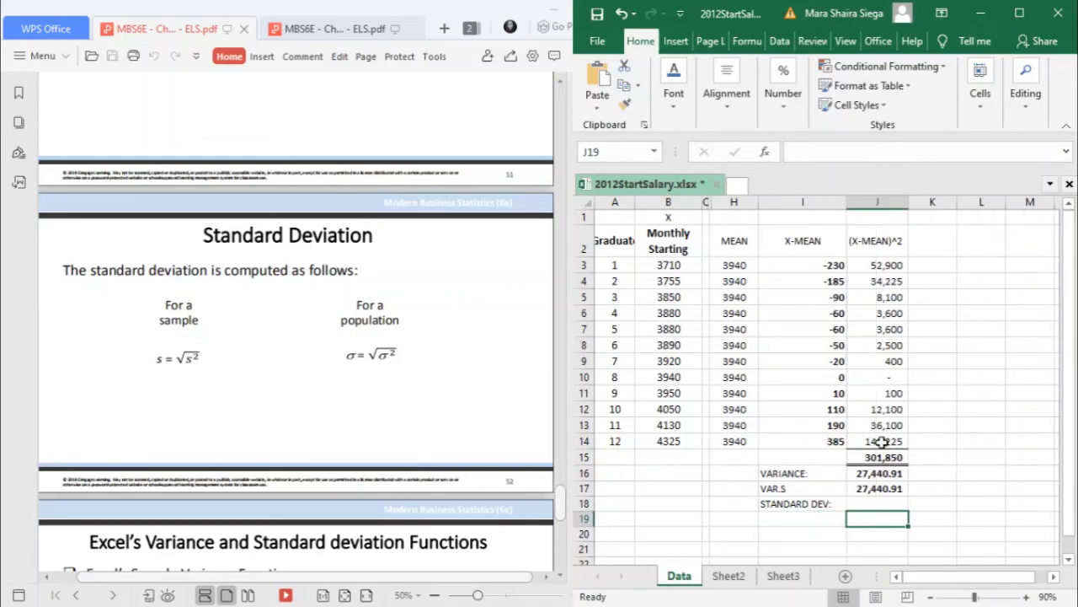
- Enter =SQRT(J16) in J18 and reduce its decimals three places to show 165.65
{"action": "left_click", "coordinate": [876, 503]}
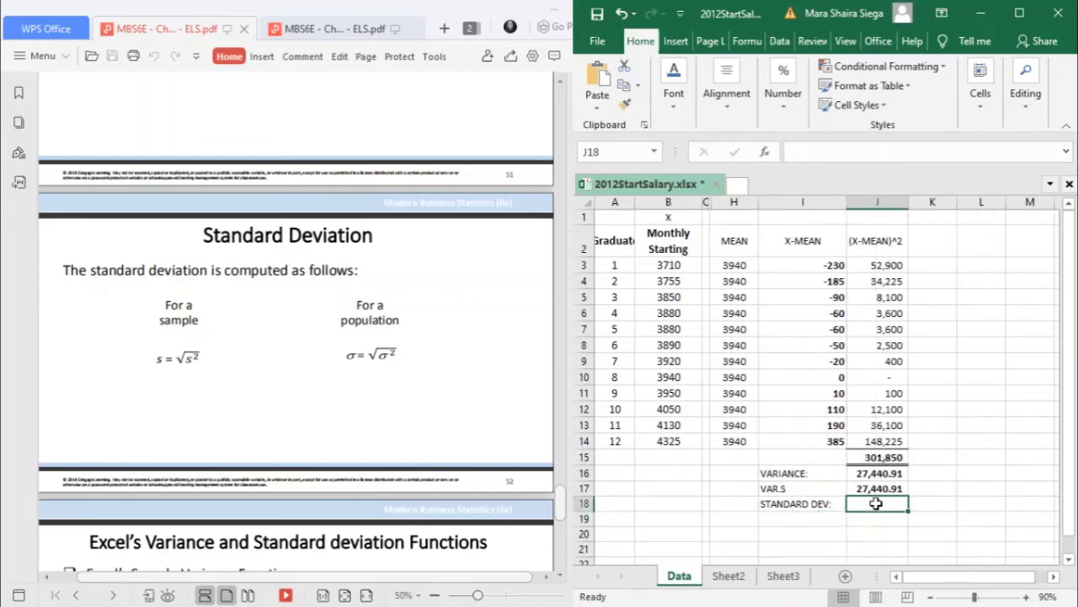
{"action": "type", "text": "="}
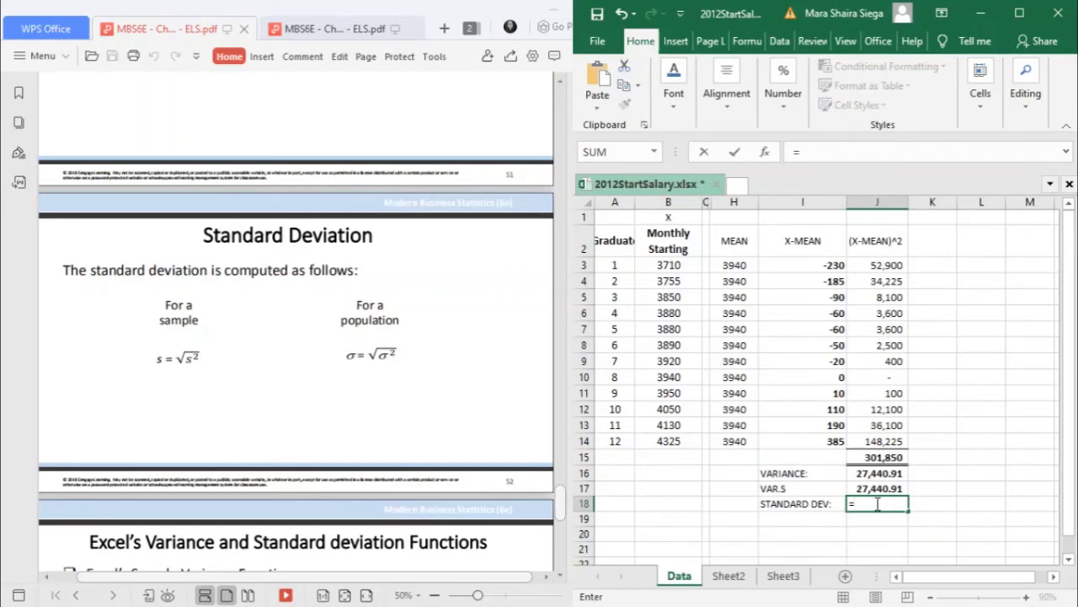
{"action": "type", "text": "SQRT("}
{"action": "left_click", "coordinate": [883, 473]}
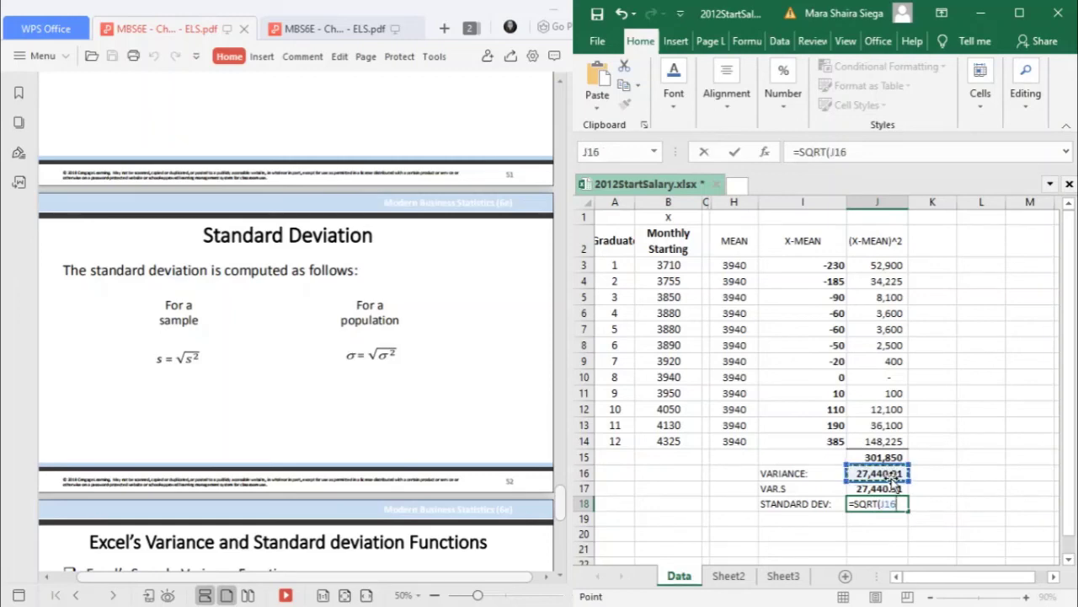
{"action": "key", "text": "Return"}
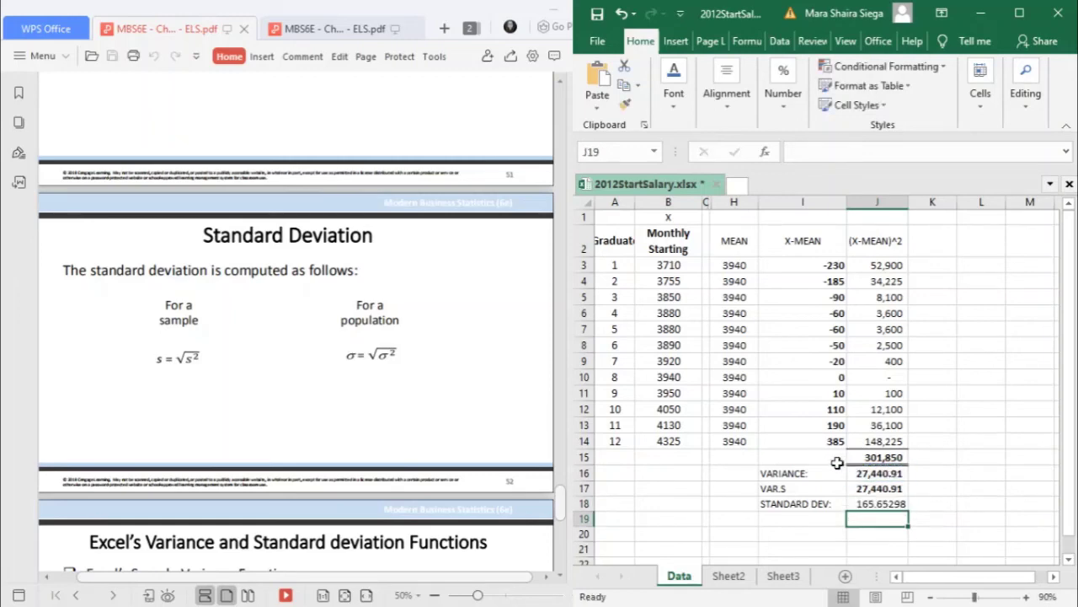
{"action": "left_click", "coordinate": [892, 506]}
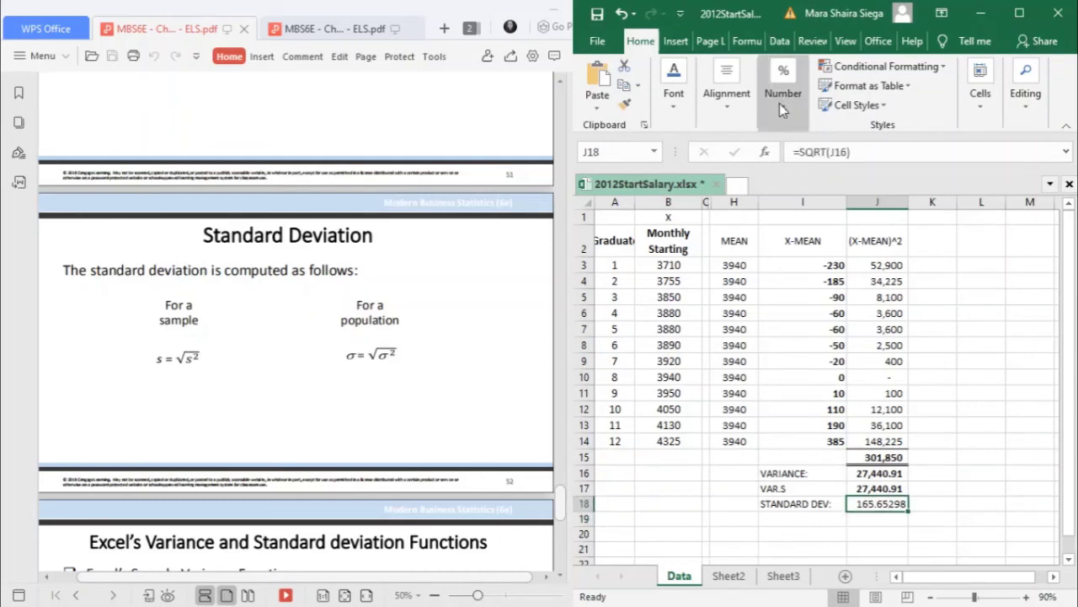
{"action": "key", "text": "alt+h"}
{"action": "key", "text": "9"}
{"action": "key", "text": "alt+h"}
{"action": "key", "text": "9"}
{"action": "key", "text": "alt+h"}
{"action": "key", "text": "9"}
- Undo the accidental paste into J18 and move to cell I19
{"action": "left_click", "coordinate": [885, 515]}
{"action": "left_click", "coordinate": [886, 505]}
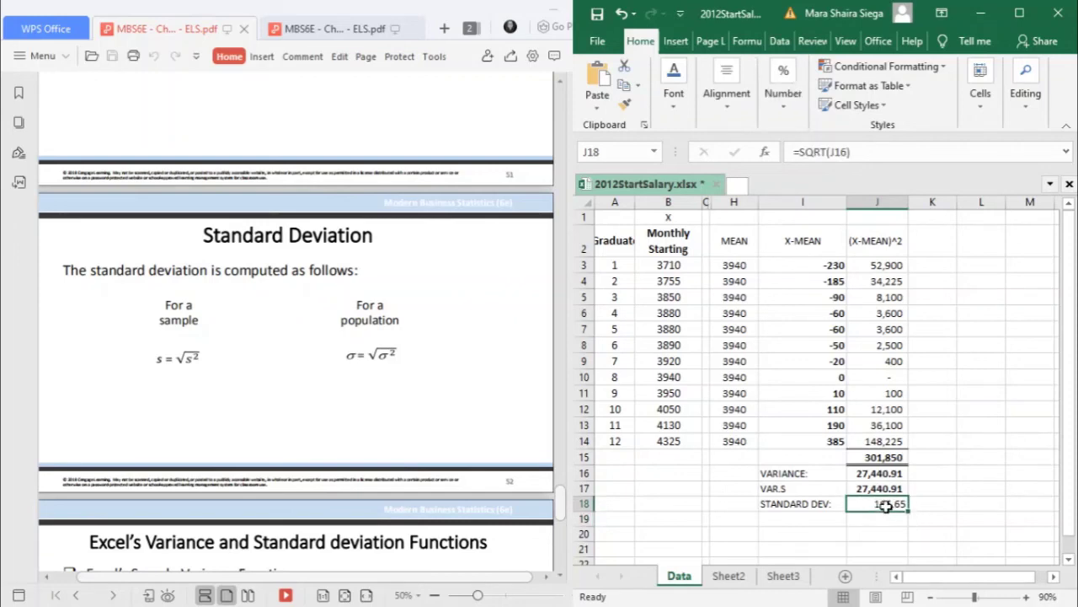
{"action": "key", "text": "ctrl+v"}
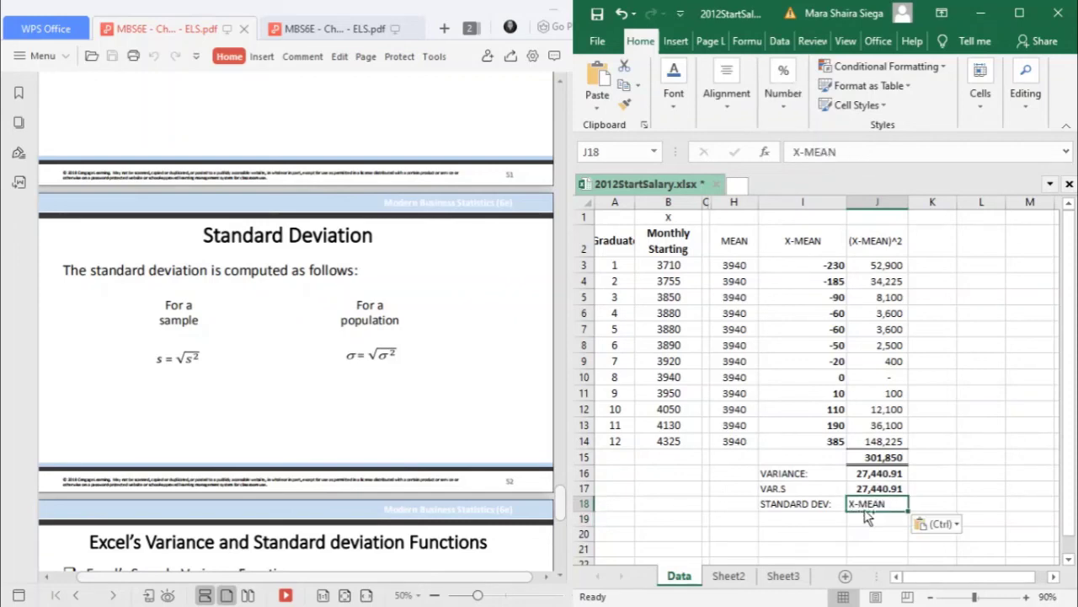
{"action": "key", "text": "ctrl+z"}
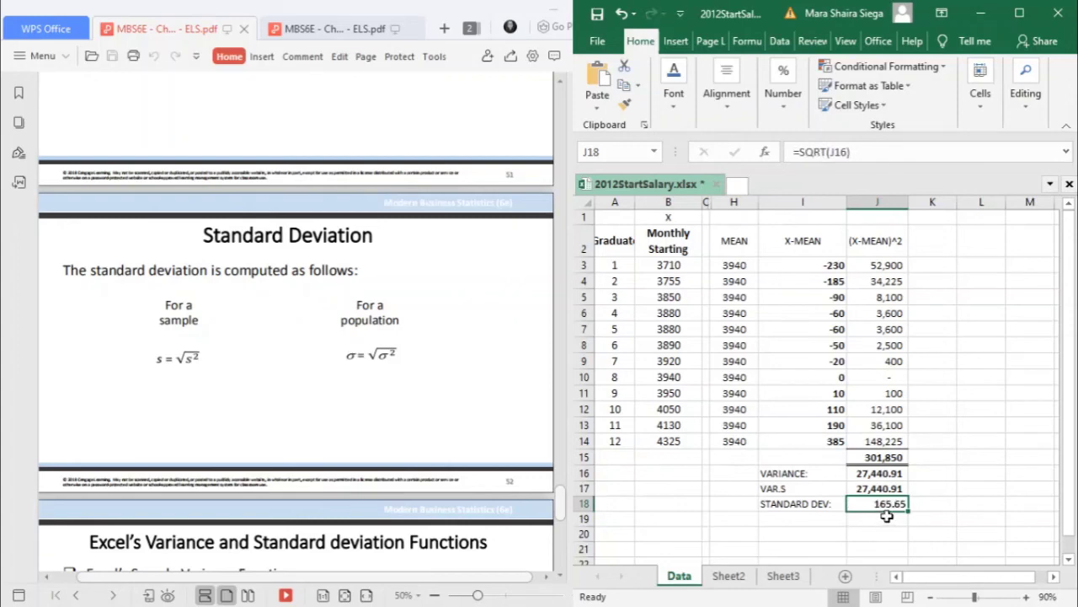
{"action": "left_click", "coordinate": [797, 523]}
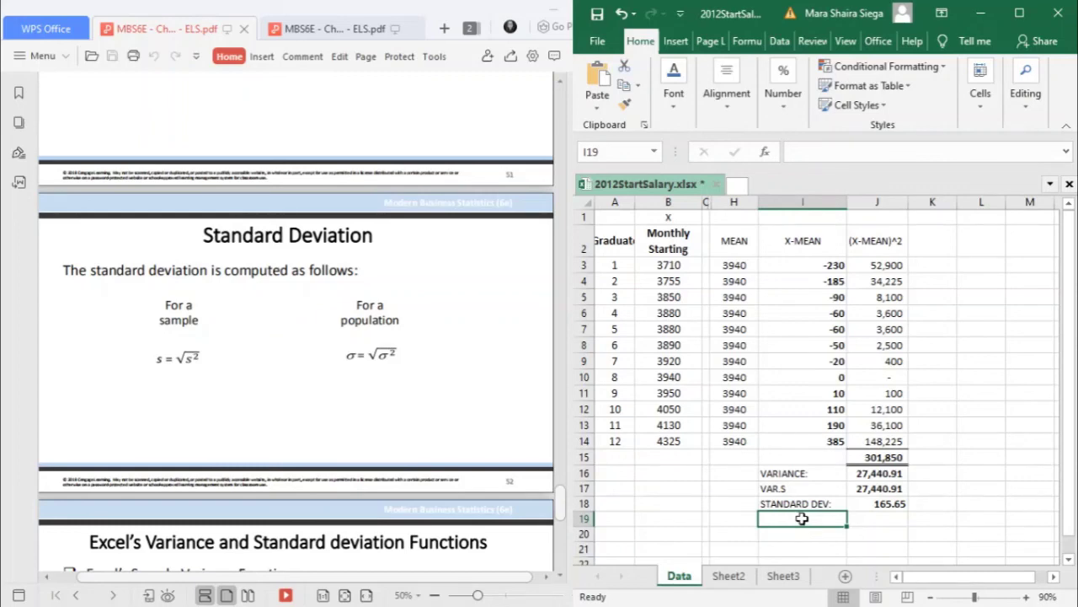
- Label I19 'STDEV.S' and enter =STDEV.S(B3:B14) in J19
{"action": "type", "text": "S"}
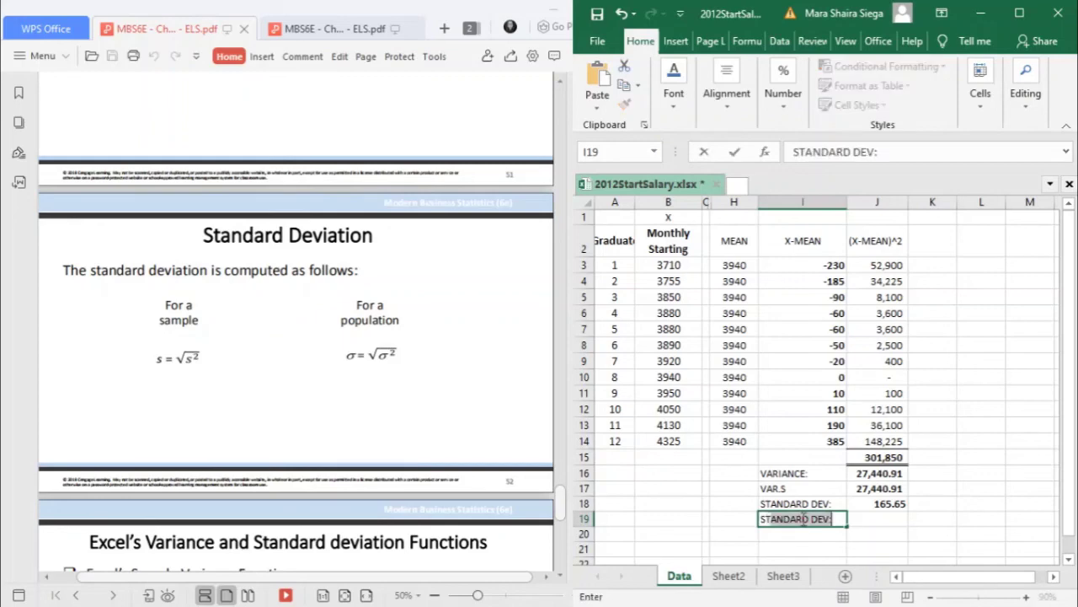
{"action": "type", "text": "TDEV"}
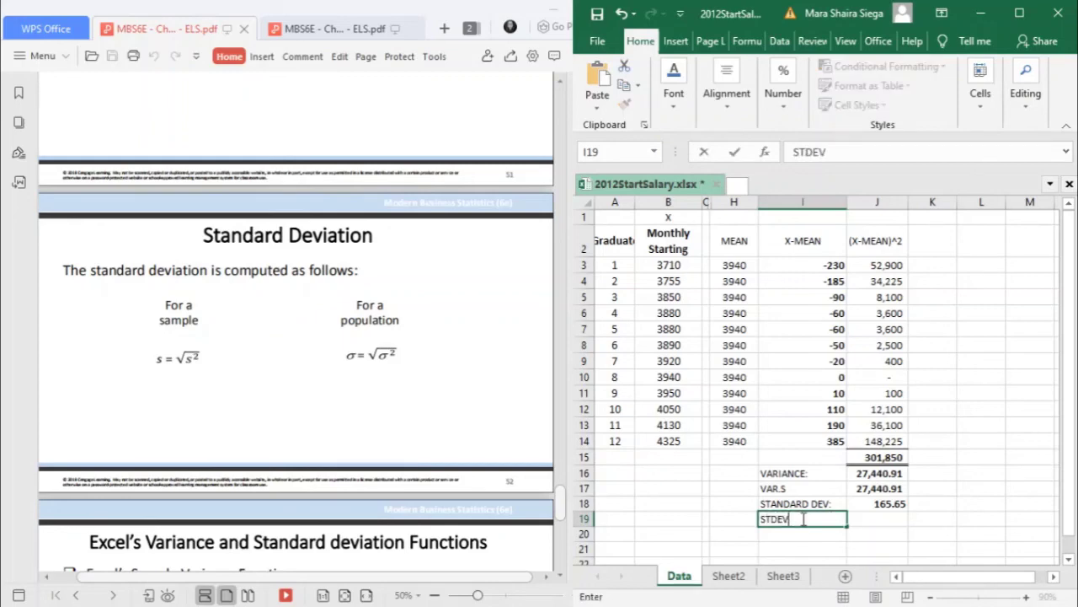
{"action": "type", "text": ".S"}
{"action": "left_click", "coordinate": [885, 524]}
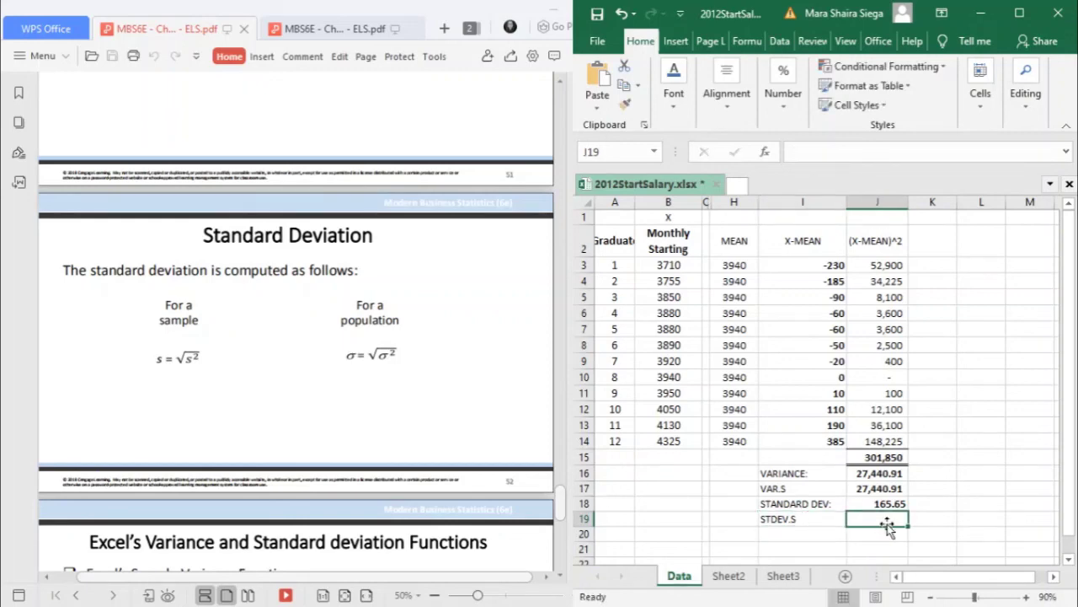
{"action": "type", "text": "=ST"}
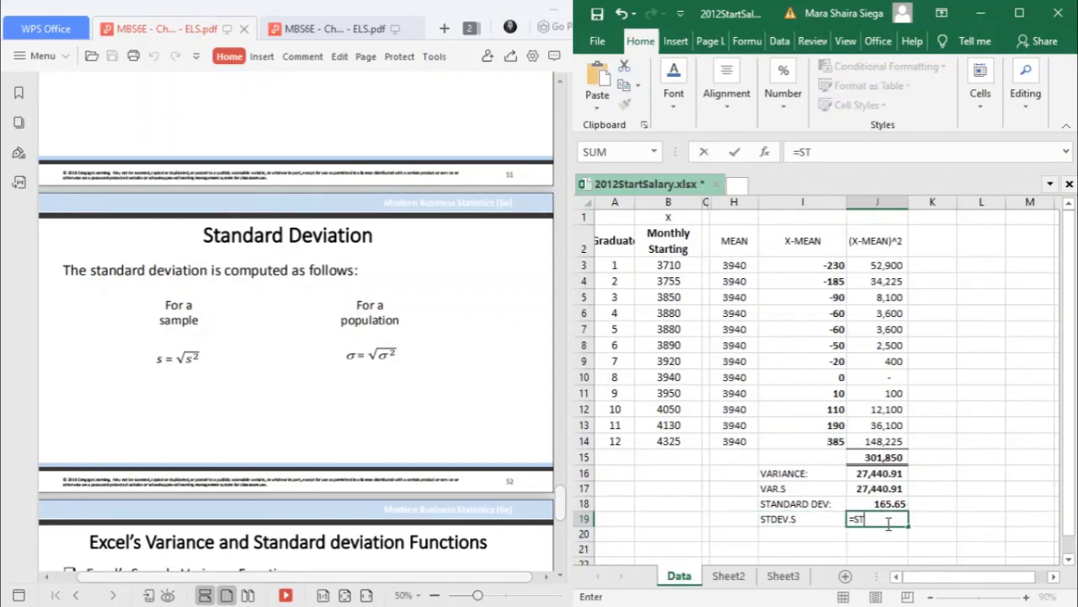
{"action": "type", "text": "DEV.S("}
{"action": "left_click_drag", "start_coordinate": [666, 267], "coordinate": [683, 436]}
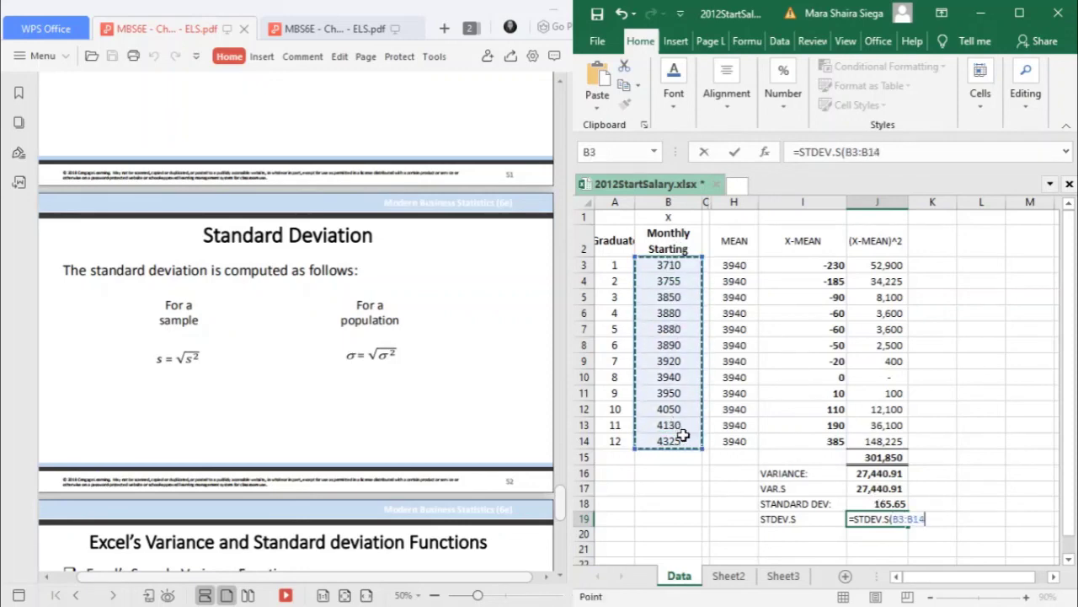
{"action": "key", "text": "Return"}
- Decrease J19's decimal places three times so it displays 165.65
{"action": "left_click", "coordinate": [876, 517]}
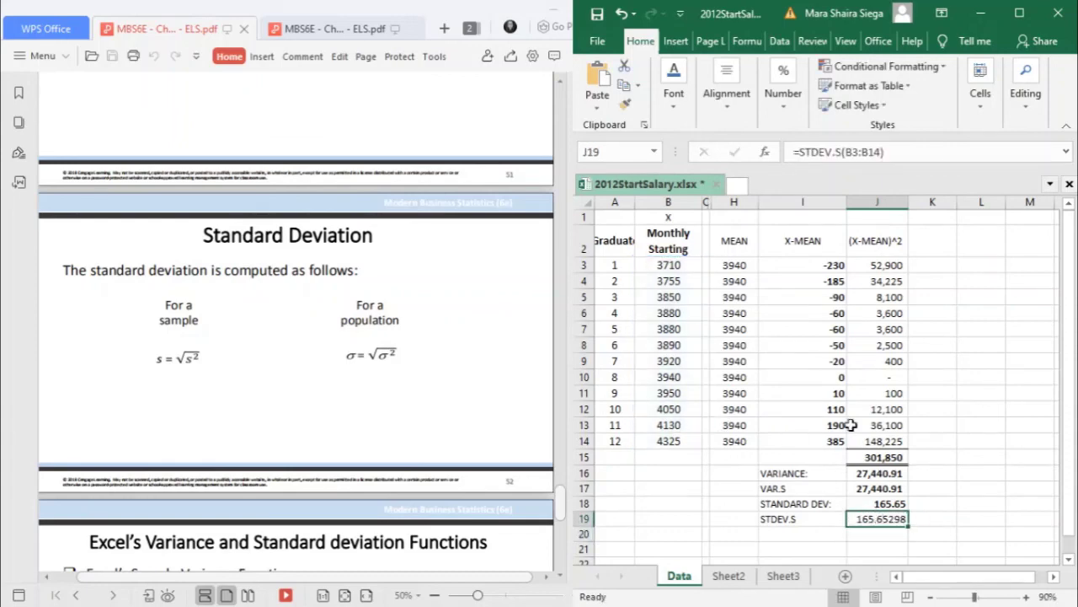
{"action": "left_click", "coordinate": [866, 174]}
{"action": "left_click", "coordinate": [866, 174]}
{"action": "left_click", "coordinate": [866, 174]}
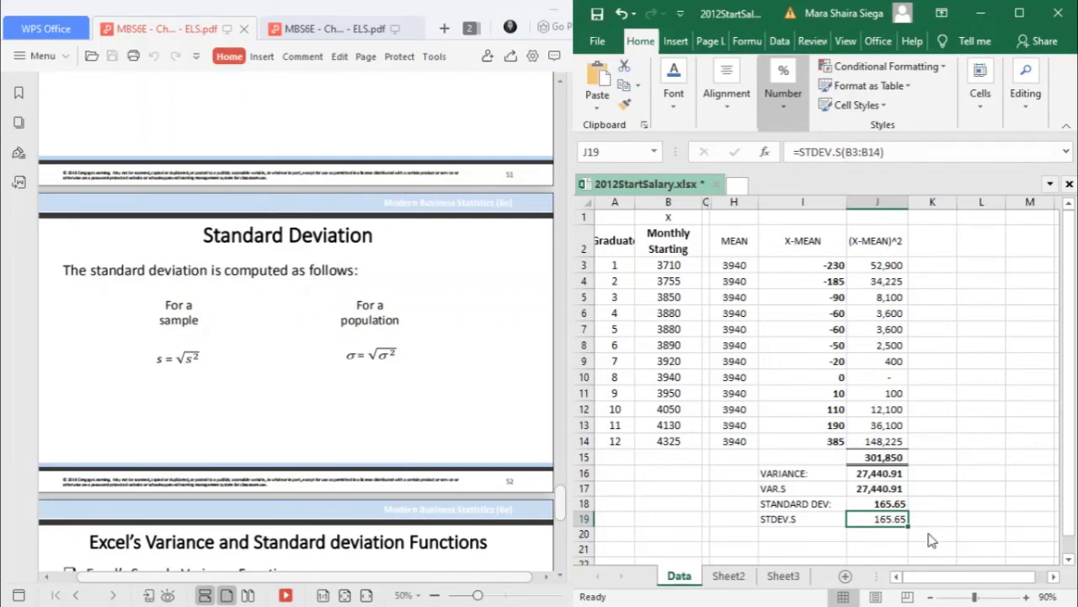
- Undo the accidental paste into J19 and cancel the pending copy
{"action": "key", "text": "ctrl+v"}
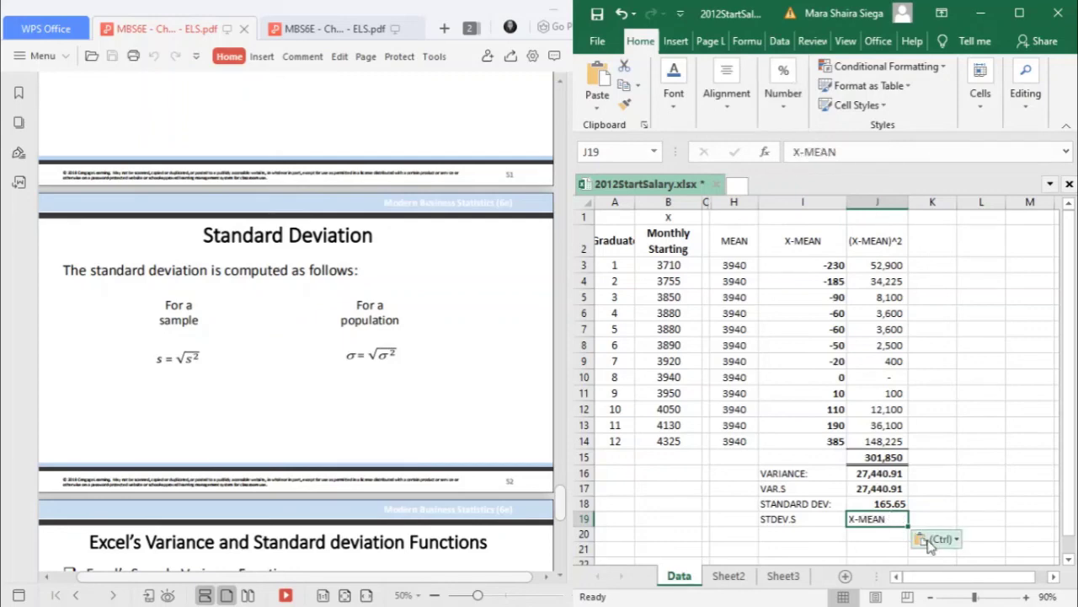
{"action": "key", "text": "ctrl+c"}
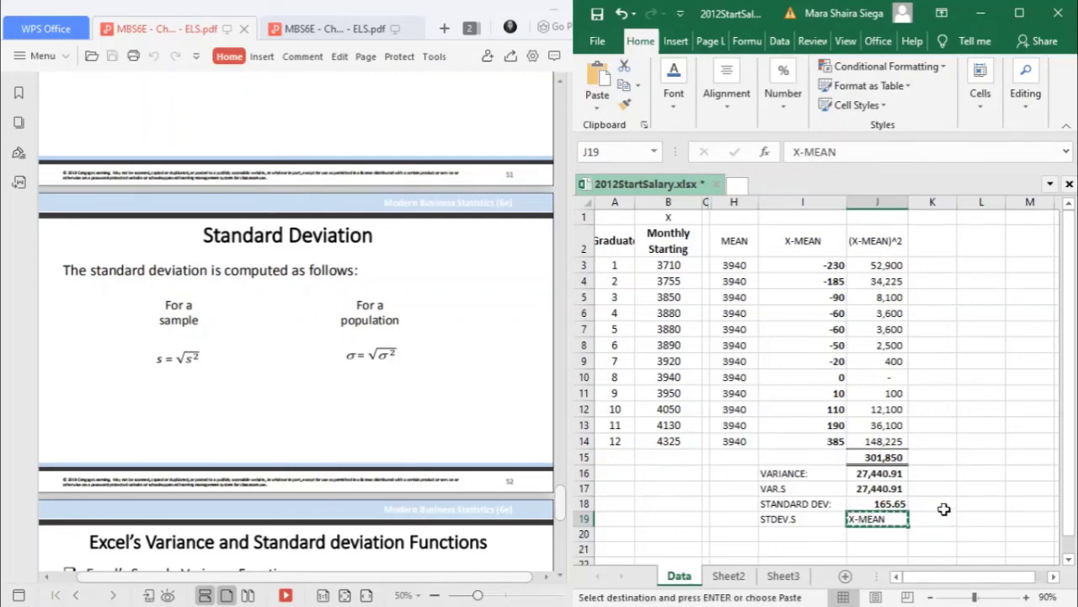
{"action": "key", "text": "ctrl+z"}
{"action": "key", "text": "Escape"}
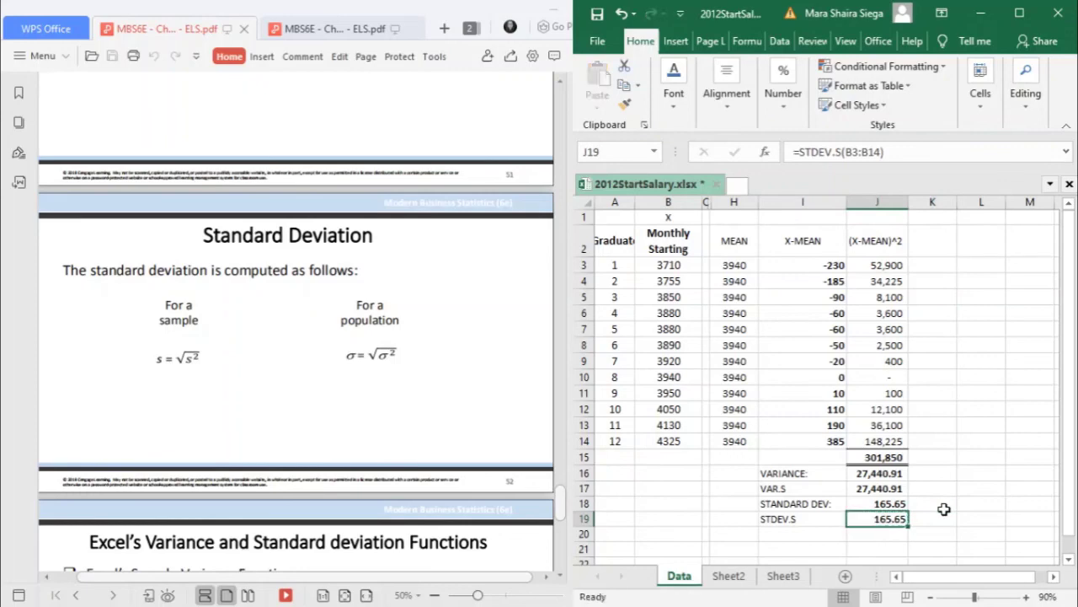
{"action": "left_click", "coordinate": [942, 515]}
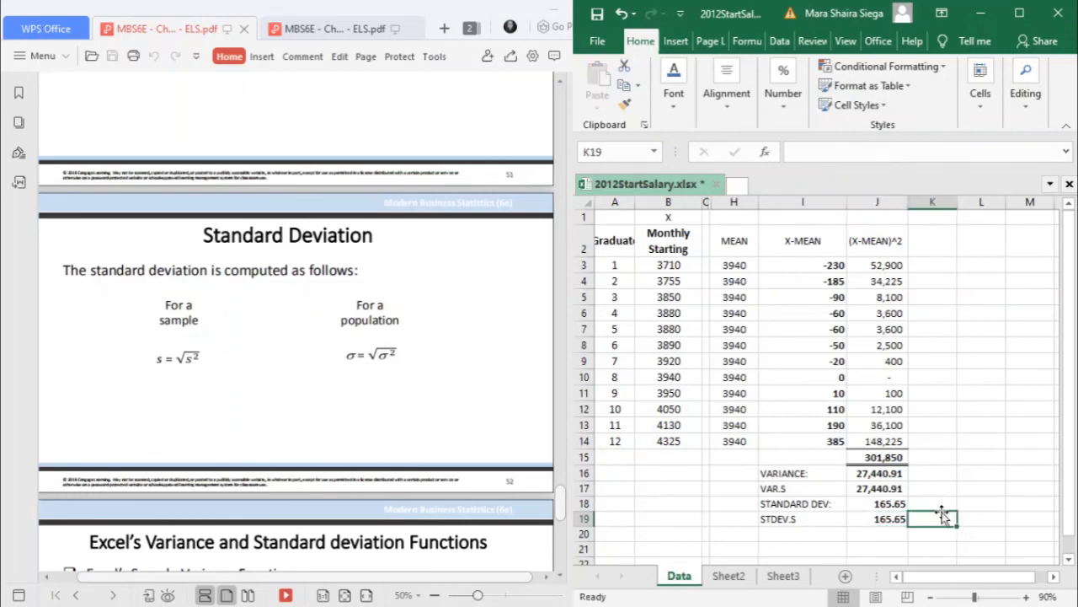